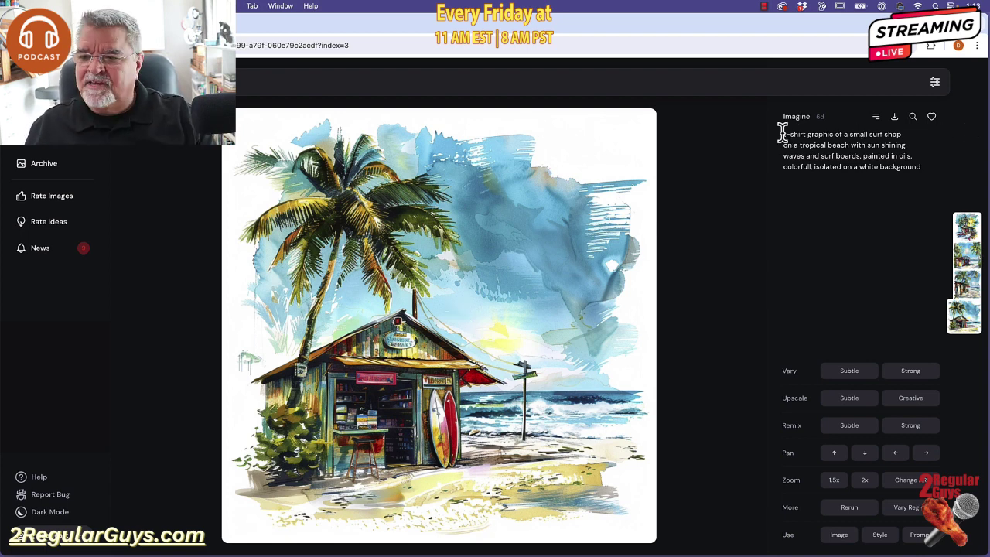
# - Copy the surf shop image prompt, then switch to Photoshop and create a transparent 1024 x 1024 px document at 72 ppi
pyautogui.moveTo(780, 133); pyautogui.dragTo(926, 176)
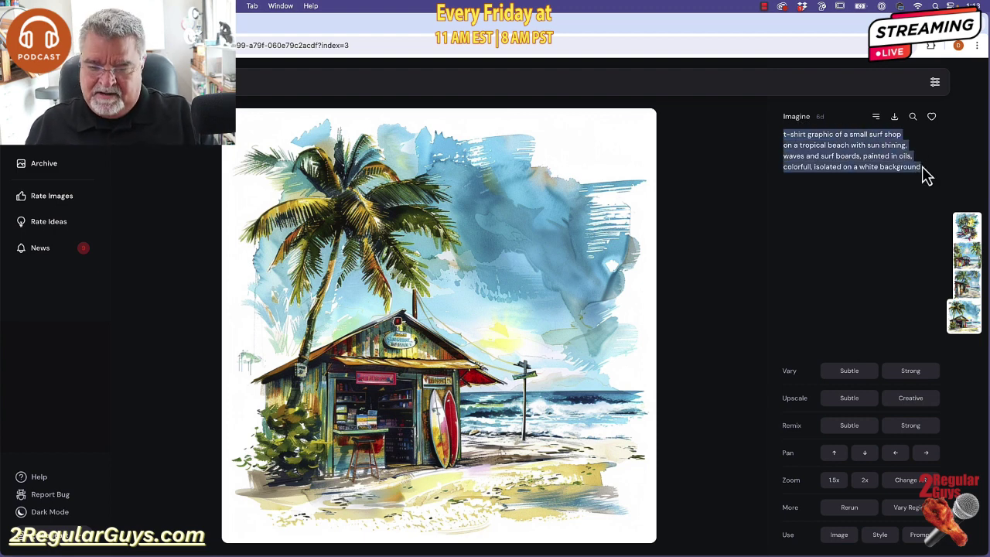
pyautogui.moveTo(431, 547)
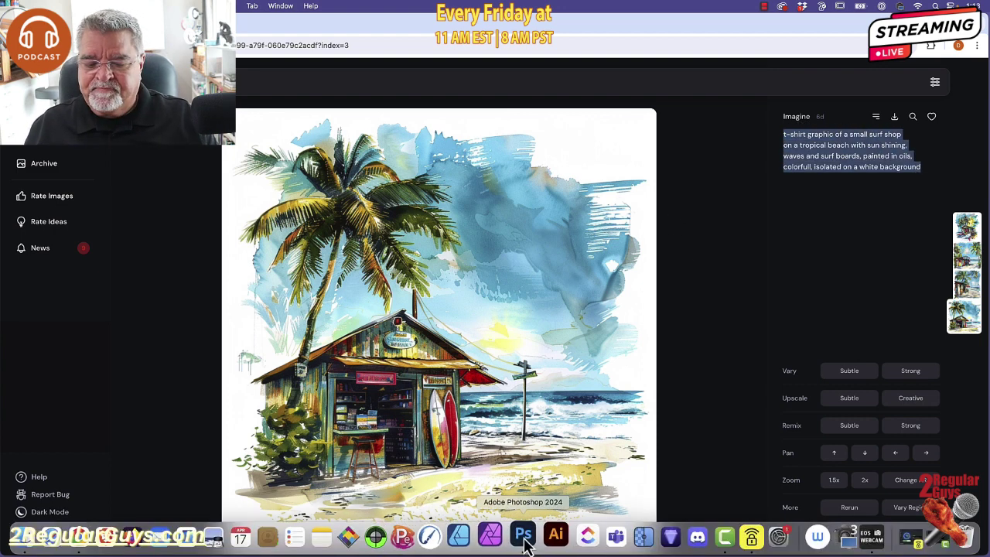
pyautogui.click(524, 539)
pyautogui.click(96, 5)
pyautogui.click(116, 151)
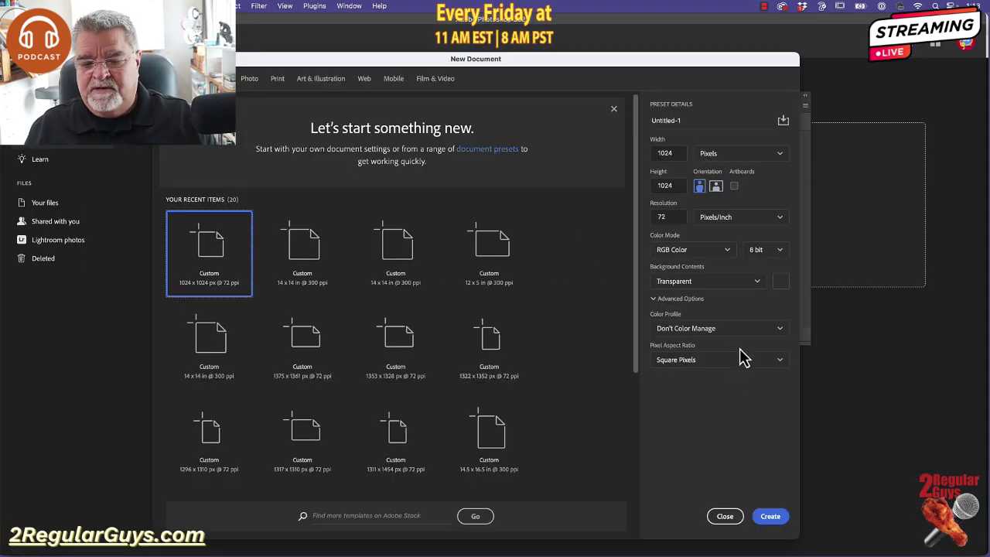
pyautogui.click(772, 518)
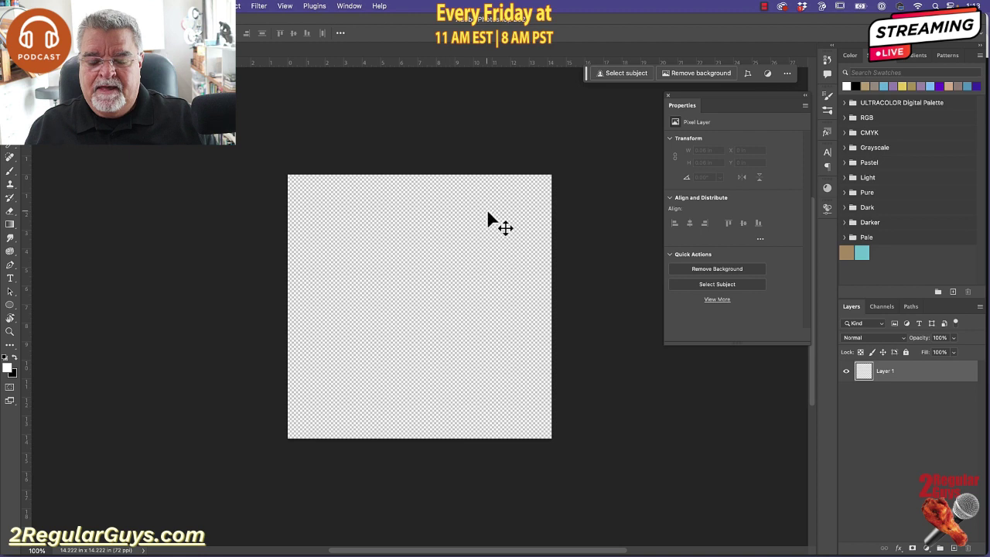
pyautogui.press('super+0')
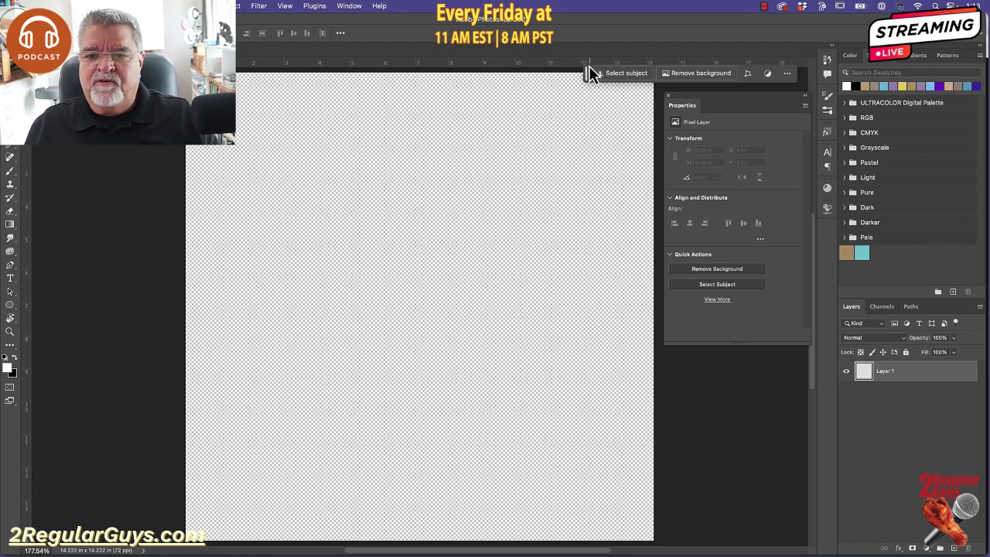
# - Select the entire canvas and run Generative Fill on it with the copied surf shop T-shirt graphic prompt
pyautogui.moveTo(587, 77); pyautogui.dragTo(331, 140)
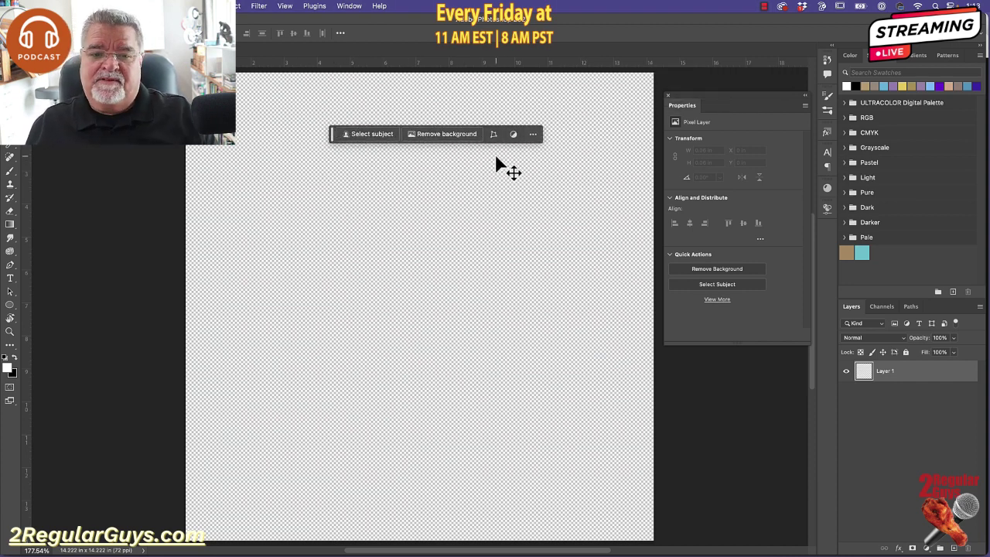
pyautogui.moveTo(335, 137); pyautogui.dragTo(593, 61)
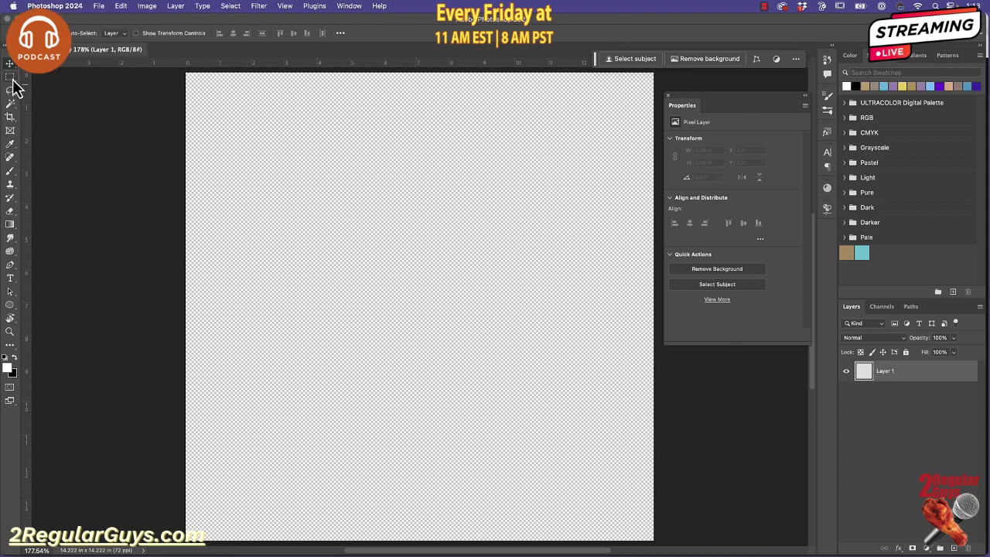
pyautogui.click(230, 6)
pyautogui.click(227, 22)
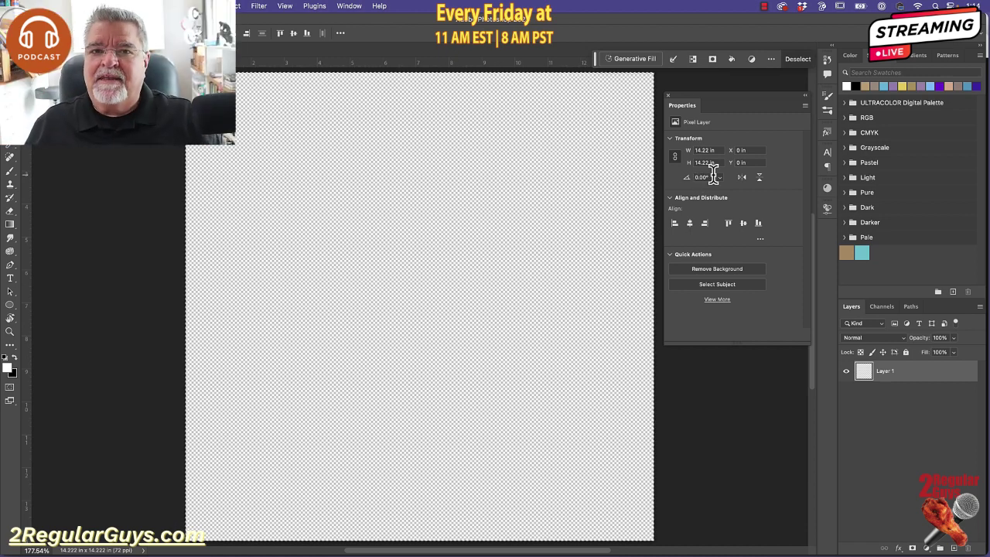
pyautogui.click(624, 60)
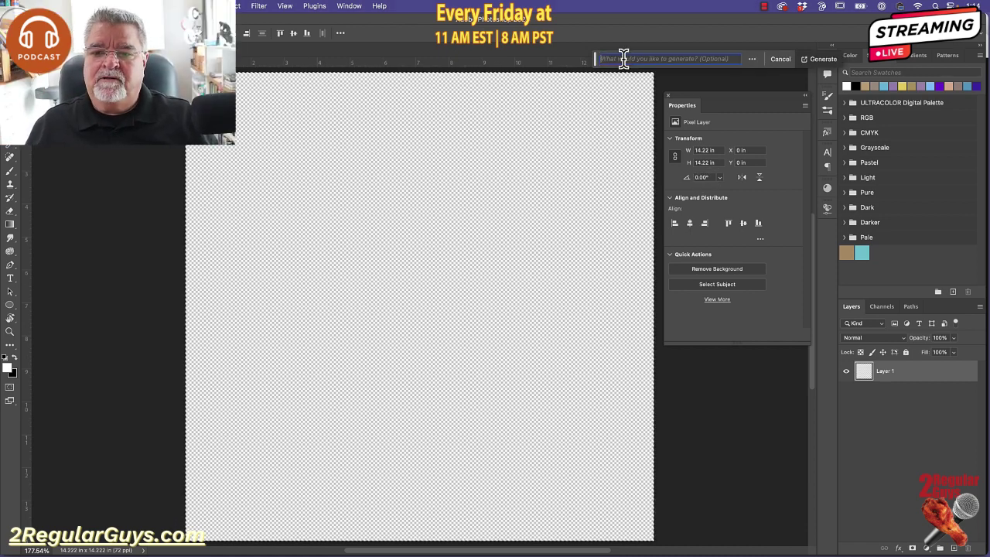
pyautogui.press('super+v')
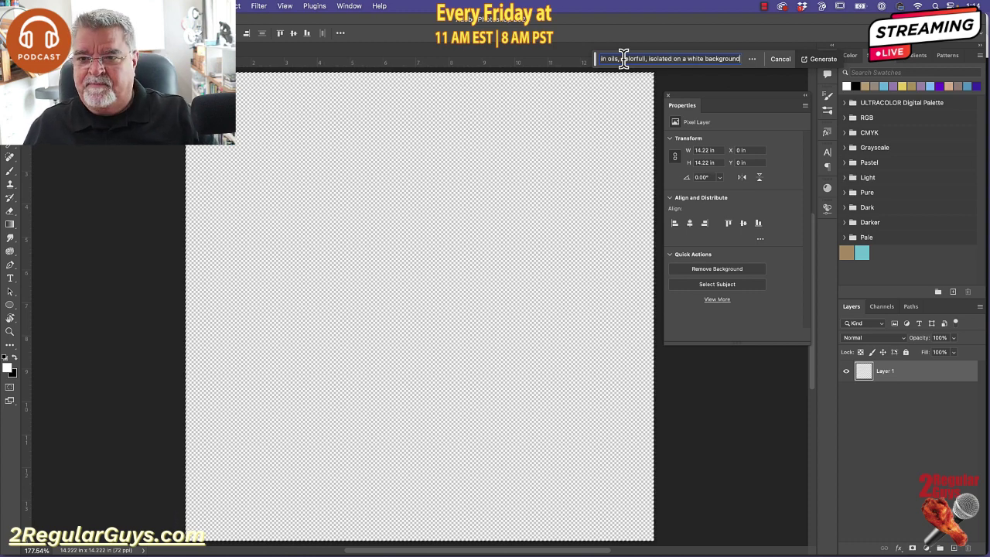
pyautogui.click(825, 61)
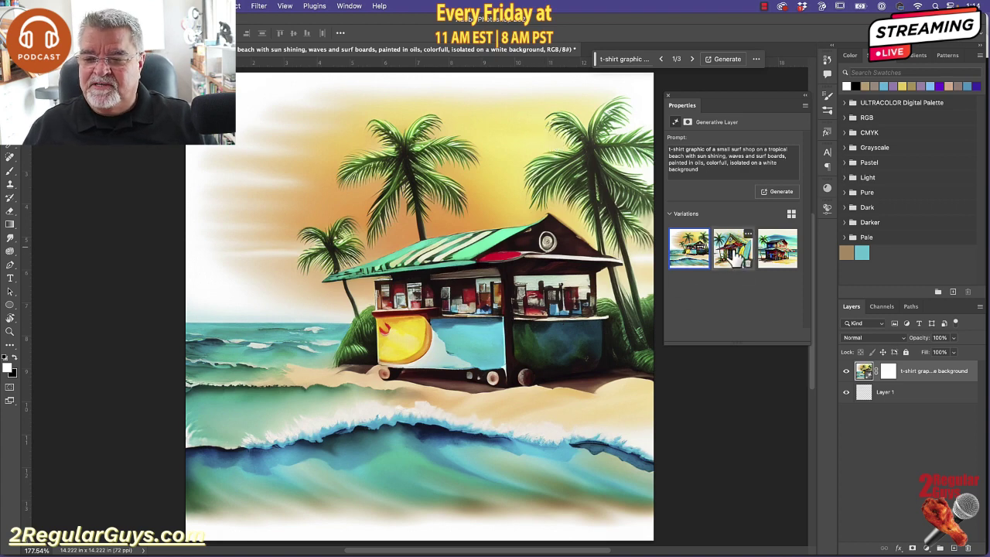
# - Compare the generated surf shop variations by showing the second and third versions on the canvas
pyautogui.moveTo(686, 259)
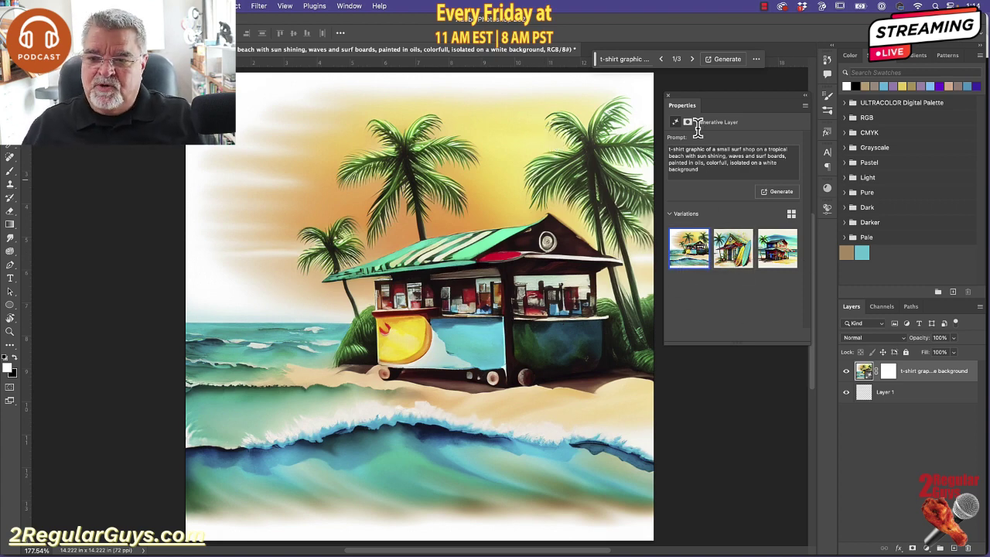
pyautogui.click(729, 251)
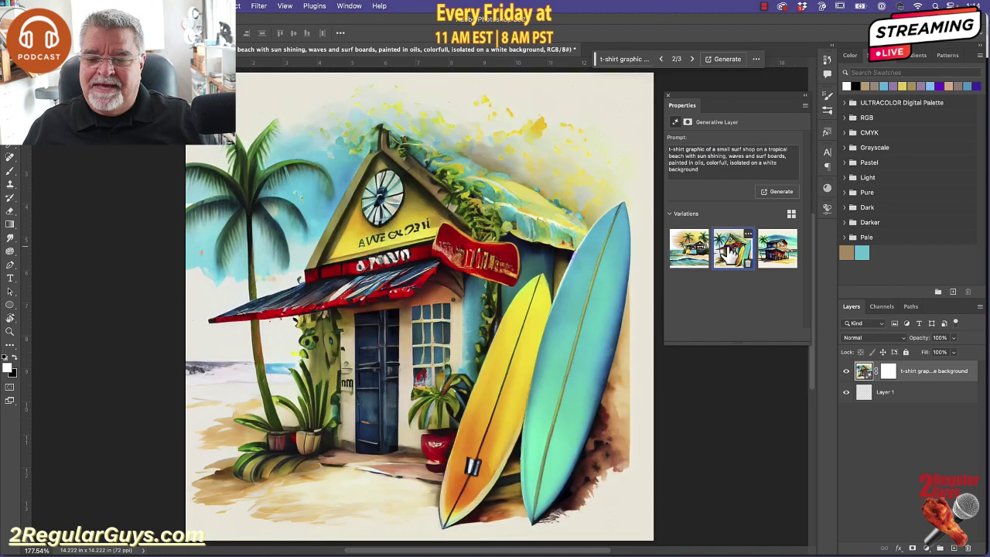
pyautogui.click(783, 258)
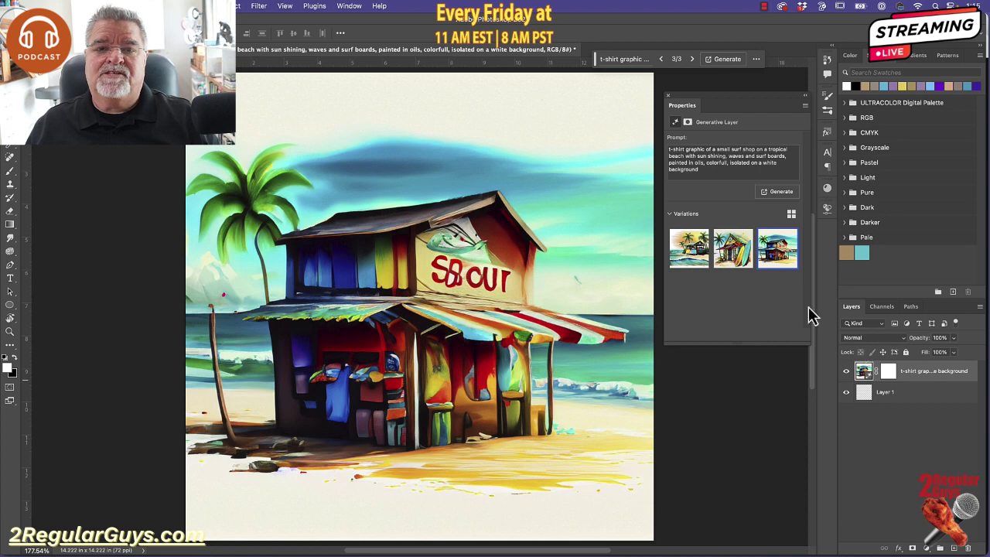
# - In the open surf shop PNG document, lasso the signpost on the beach and remove it with Generative Fill without a prompt
pyautogui.hotkey('ctrl', 'Tab')
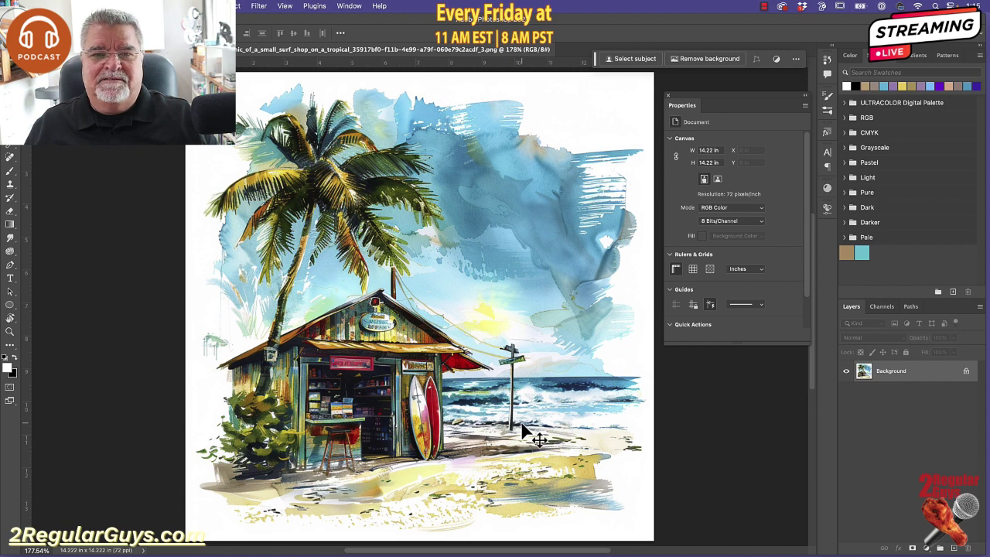
pyautogui.press('l')
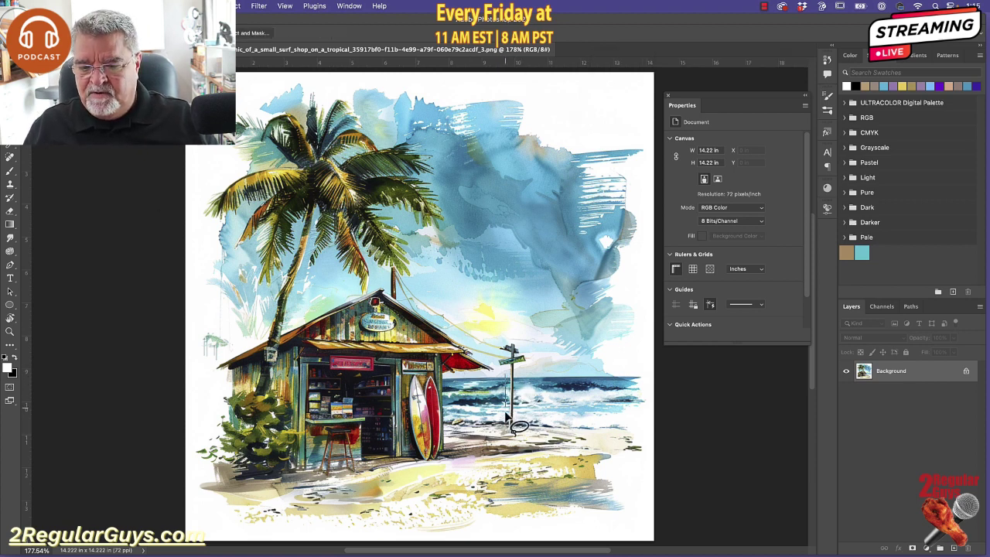
pyautogui.moveTo(523, 339)
pyautogui.mouseDown()
pyautogui.moveTo(502, 345)
pyautogui.moveTo(505, 380)
pyautogui.mouseUp()
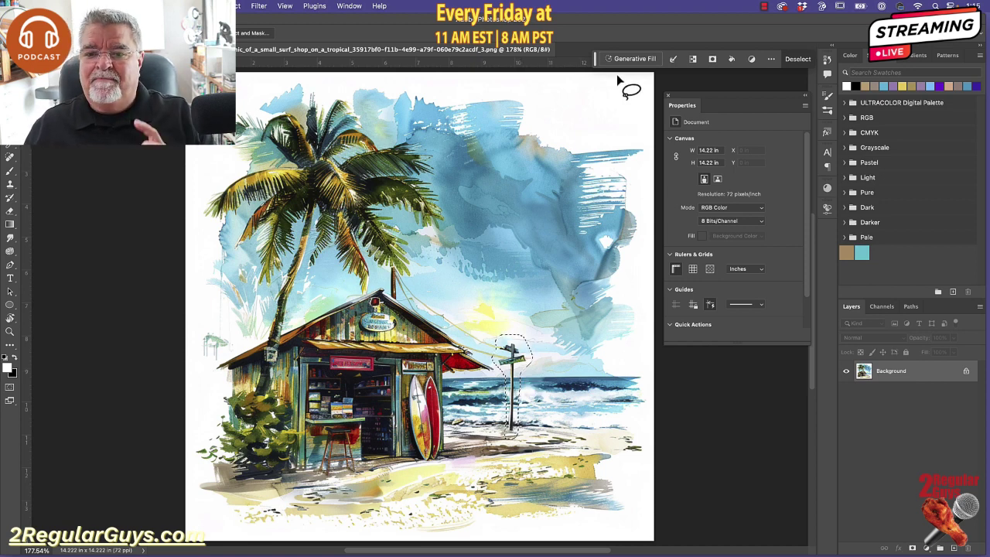
pyautogui.moveTo(595, 60); pyautogui.dragTo(487, 85)
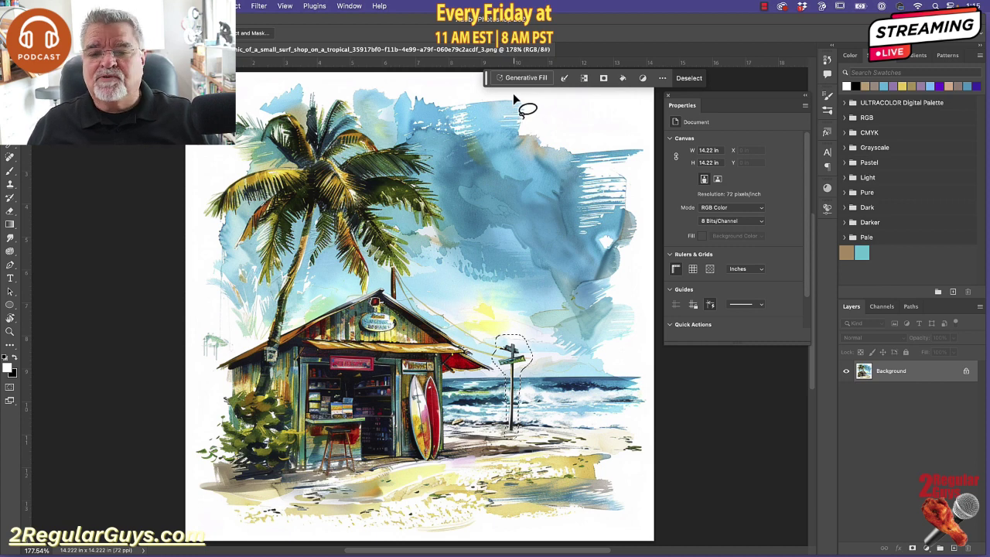
pyautogui.click(522, 78)
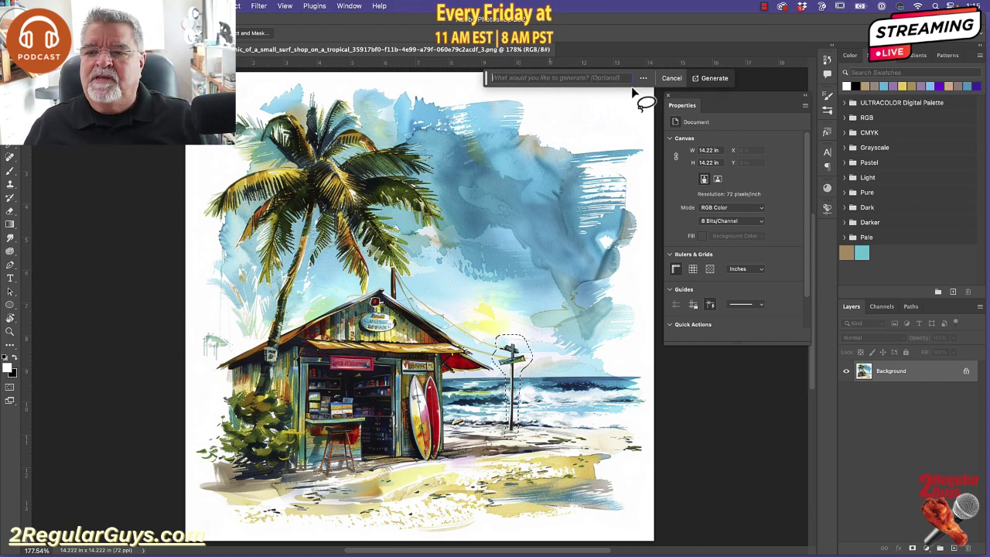
pyautogui.click(709, 81)
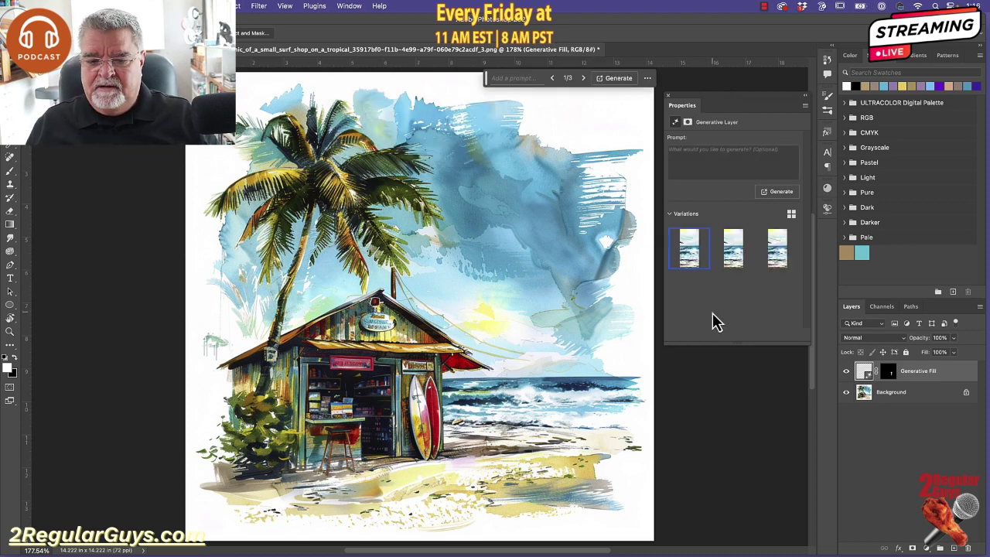
# - Compare the signpost removal variations, keep the first one and merge its layer down into the background
pyautogui.click(743, 253)
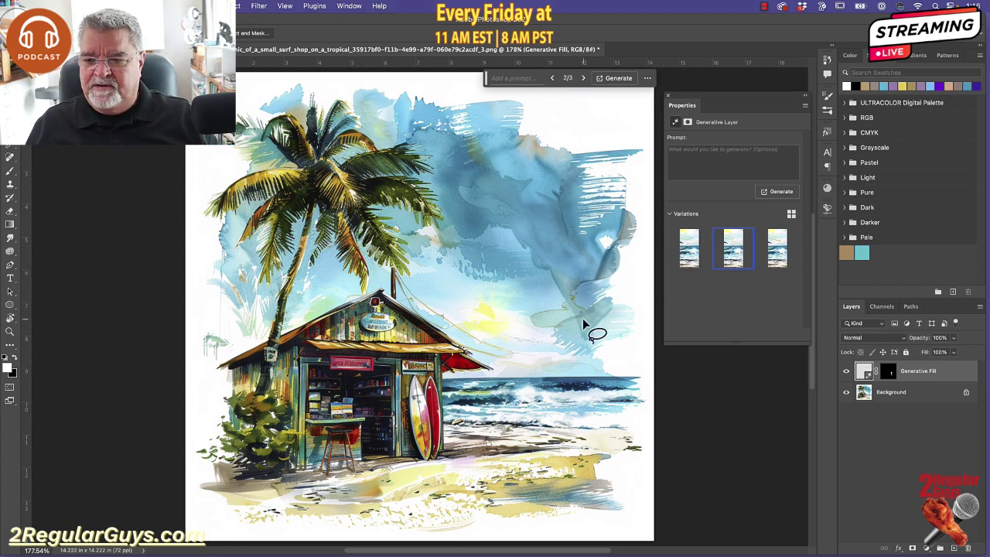
pyautogui.click(776, 249)
pyautogui.click(689, 250)
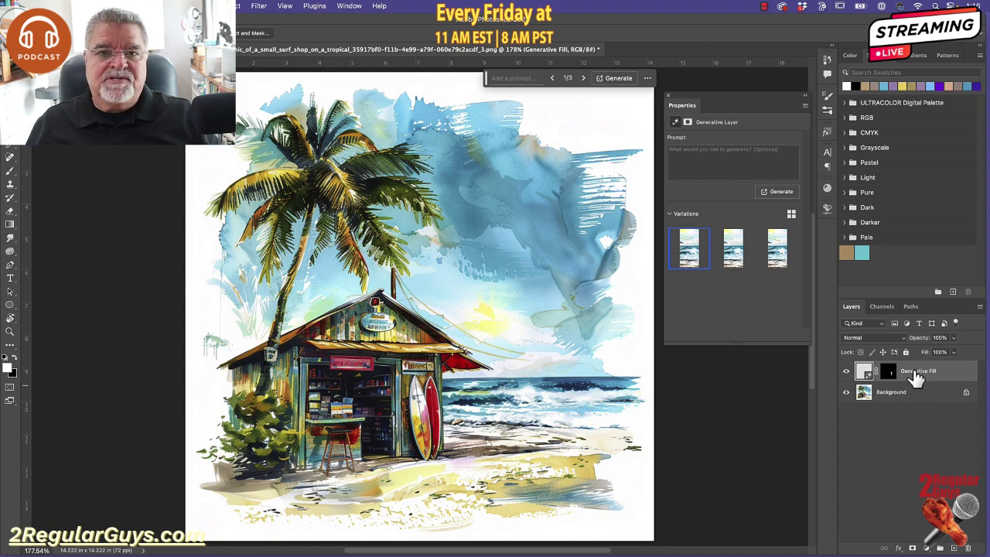
pyautogui.click(979, 306)
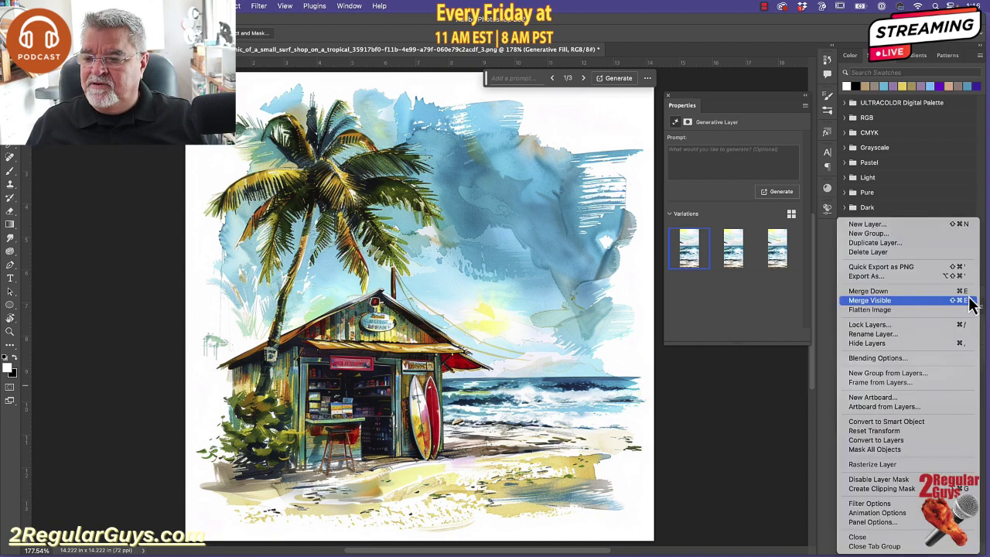
pyautogui.click(873, 293)
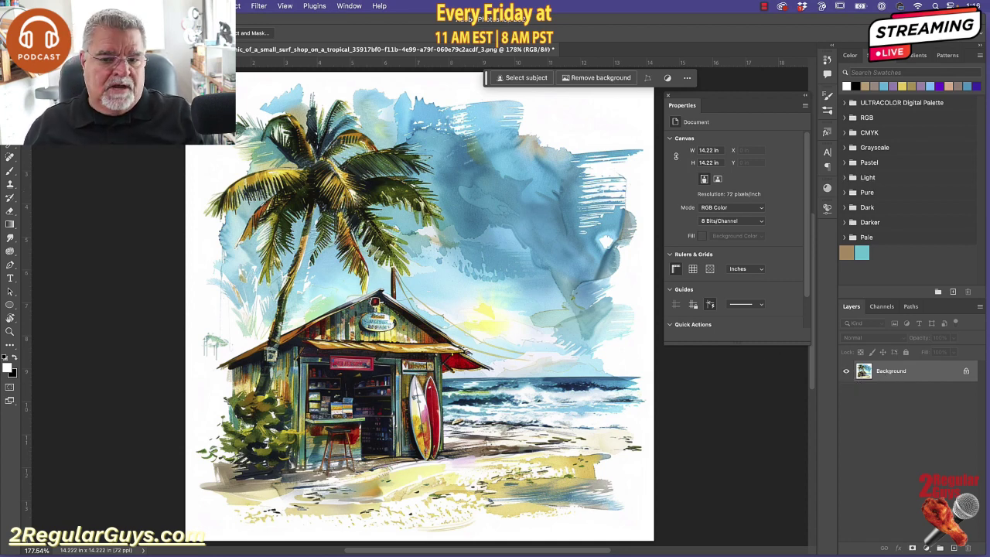
# - Lasso the rooftop pole and its wires stretching across the sky, and remove them with Generative Fill without a prompt
pyautogui.moveTo(458, 303); pyautogui.dragTo(424, 295)
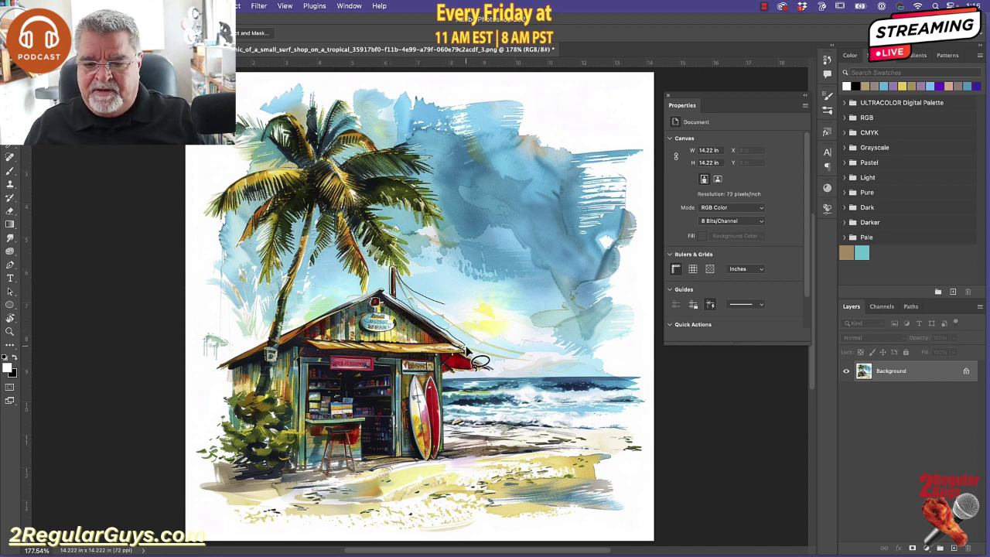
pyautogui.moveTo(528, 355)
pyautogui.mouseDown()
pyautogui.moveTo(475, 338)
pyautogui.moveTo(446, 311)
pyautogui.mouseUp()
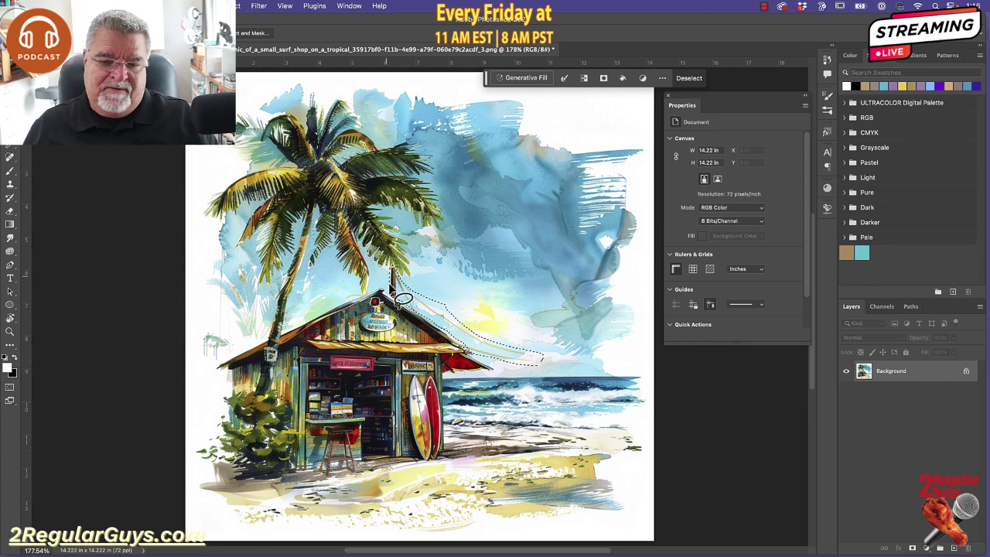
pyautogui.click(527, 80)
pyautogui.click(726, 88)
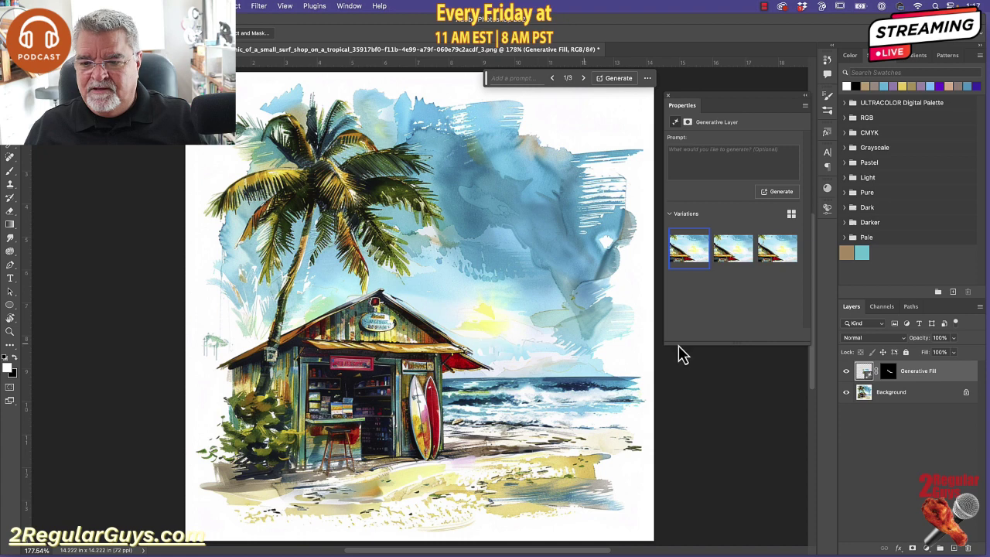
# - Compare the pole and wire removal variations, keep the first one and merge its layer down into the background
pyautogui.click(733, 262)
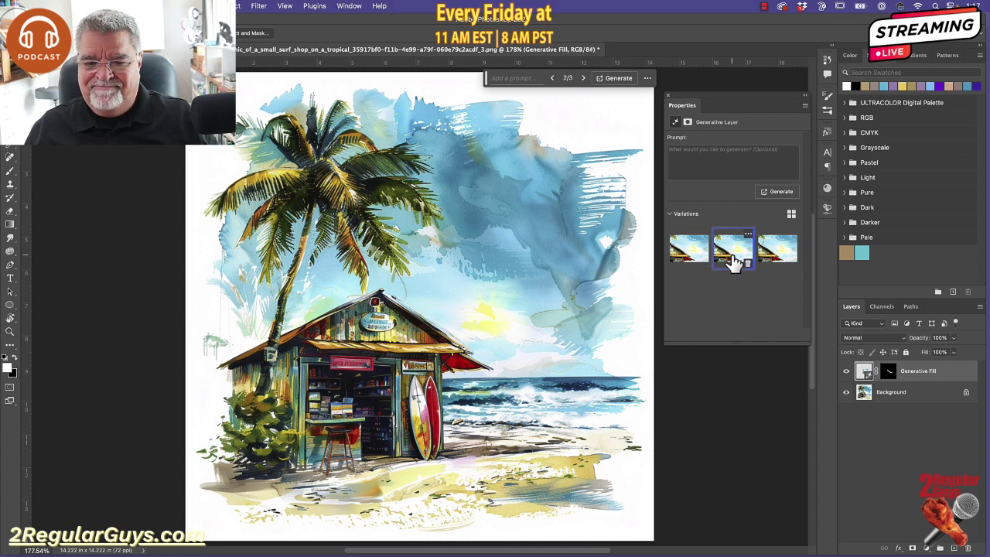
pyautogui.click(773, 259)
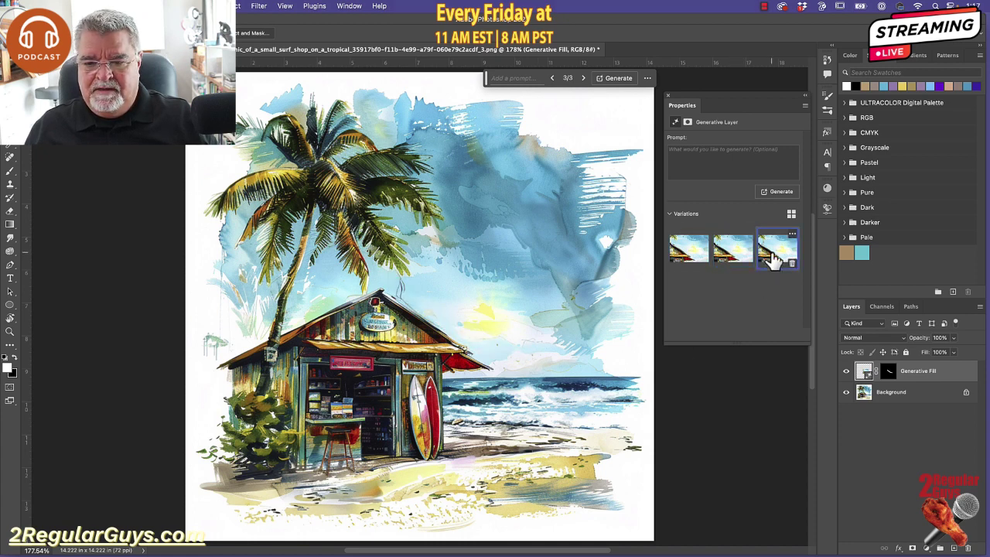
pyautogui.click(690, 253)
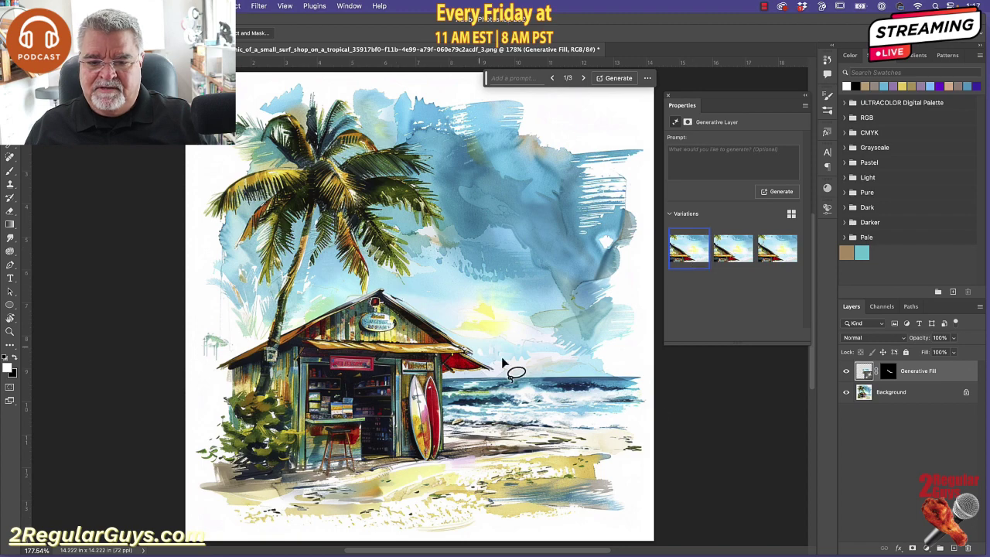
pyautogui.click(979, 308)
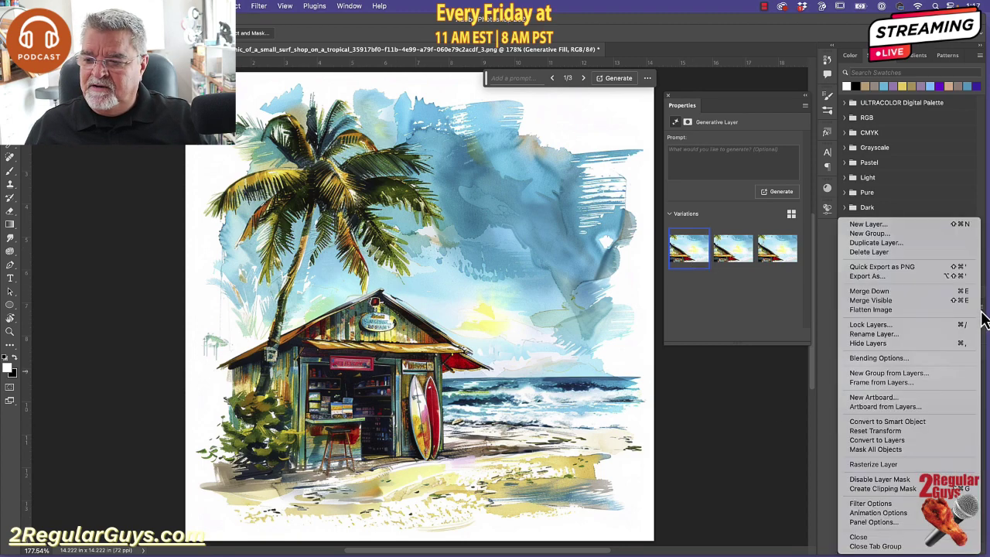
pyautogui.click(862, 293)
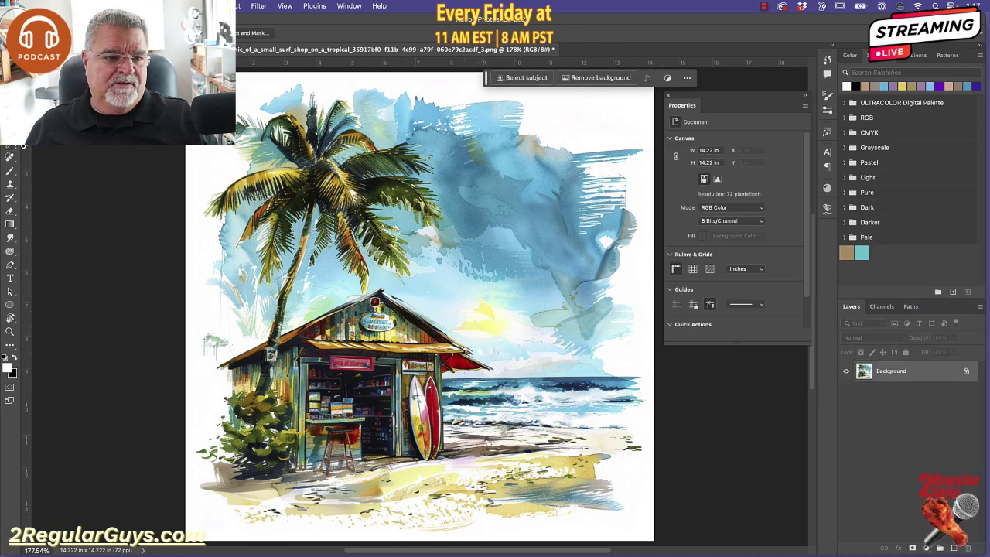
pyautogui.click(10, 157)
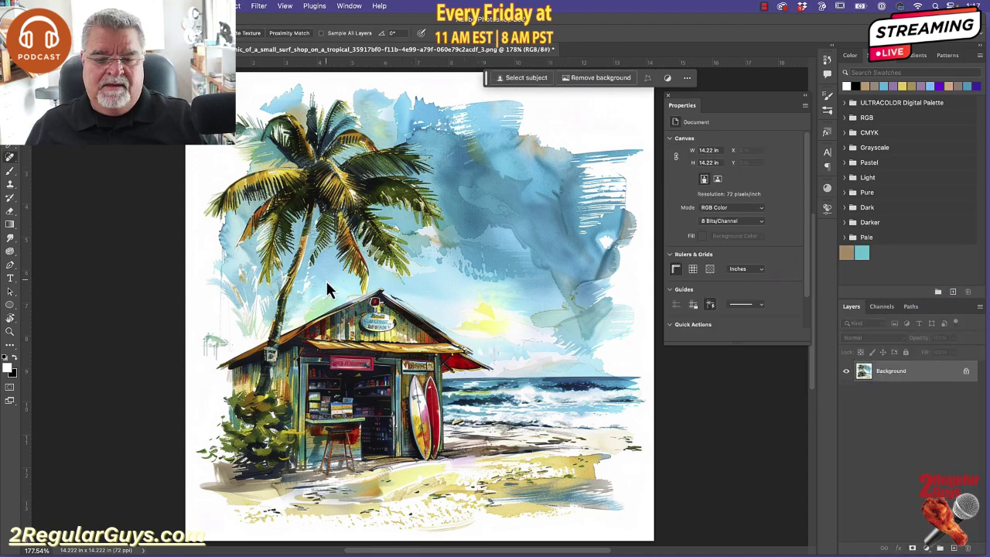
pyautogui.rightClick(9, 158)
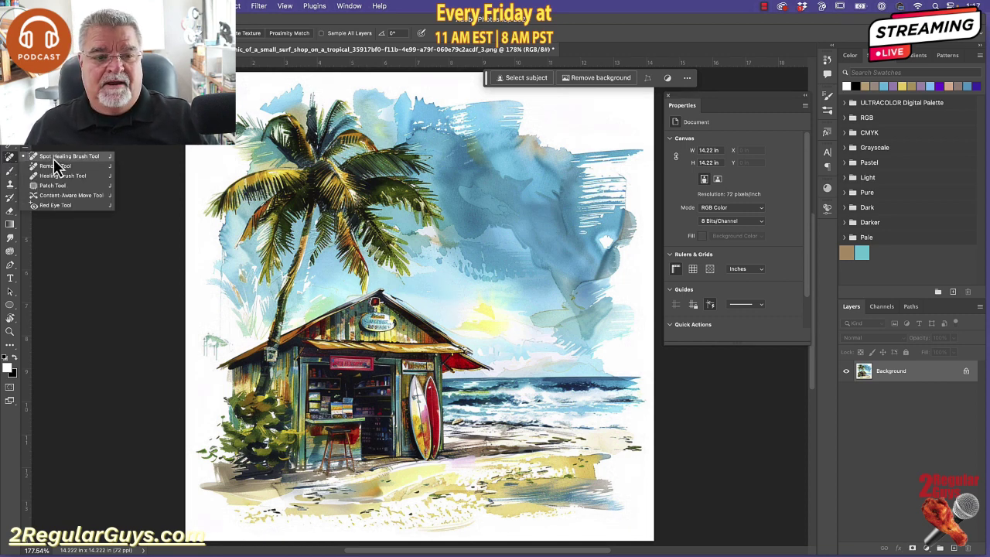
pyautogui.click(55, 158)
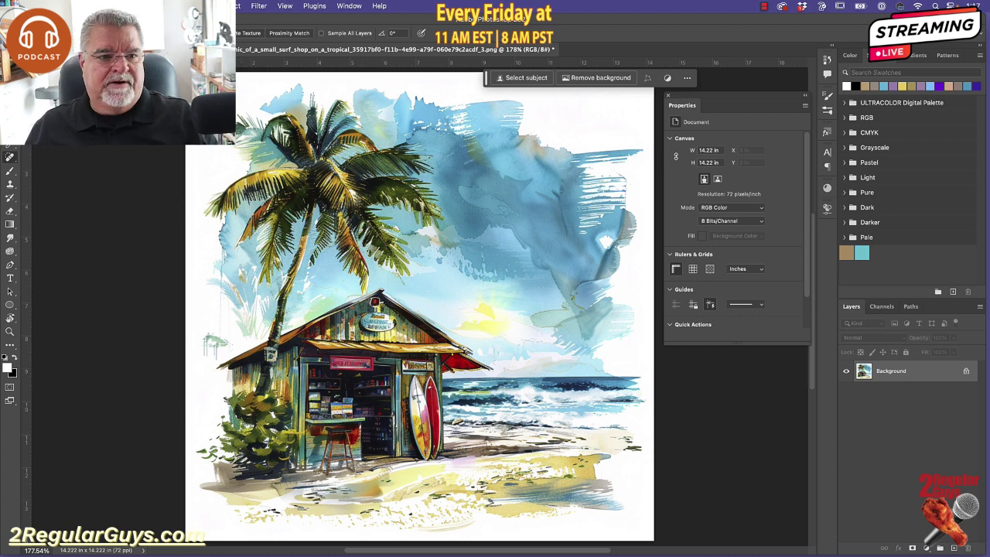
# - Lasso the thin vertical line and pale green smudge beside the palm trunk, and remove them with Generative Fill without a prompt
pyautogui.press('l')
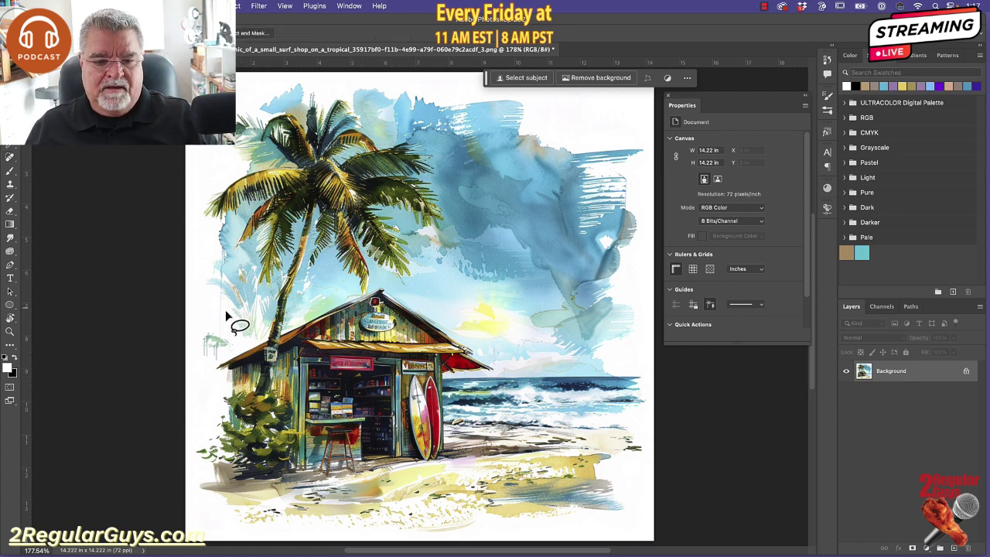
pyautogui.moveTo(225, 313)
pyautogui.mouseDown()
pyautogui.moveTo(221, 271)
pyautogui.moveTo(215, 288)
pyautogui.mouseUp()
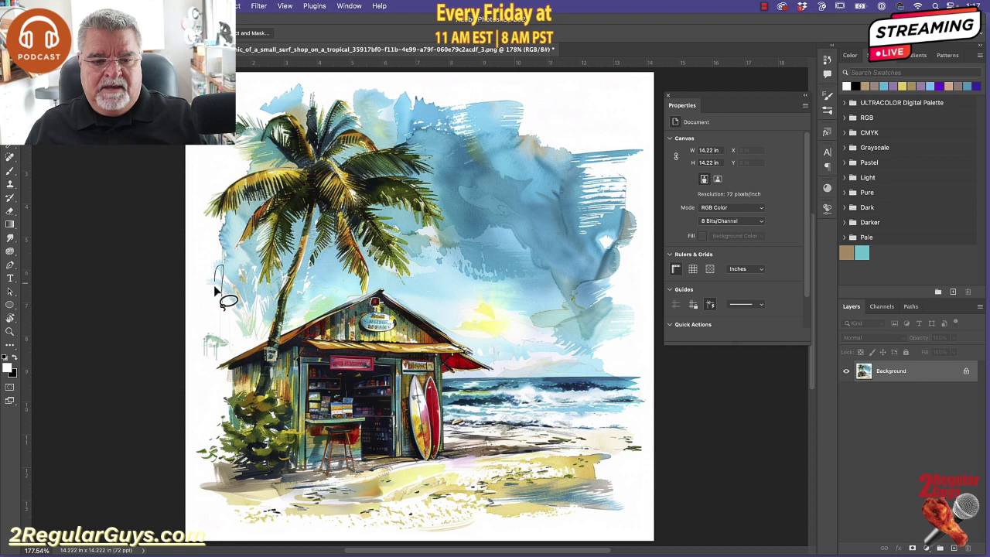
pyautogui.moveTo(209, 370)
pyautogui.mouseDown()
pyautogui.moveTo(226, 369)
pyautogui.moveTo(241, 350)
pyautogui.moveTo(223, 306)
pyautogui.mouseUp()
pyautogui.click(518, 77)
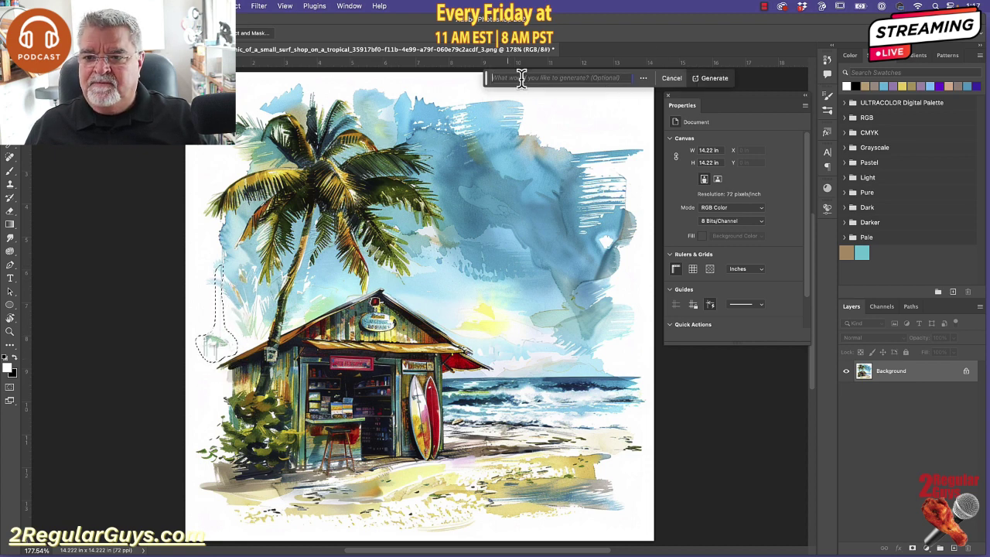
pyautogui.click(707, 79)
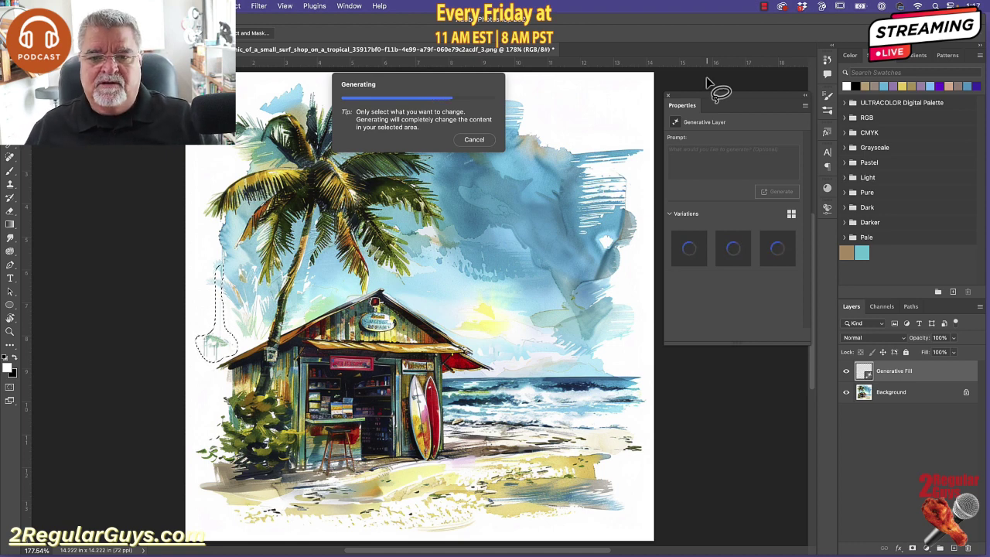
# - Keep the first variation of the line and smudge removal and merge its layer down into the background
pyautogui.click(733, 258)
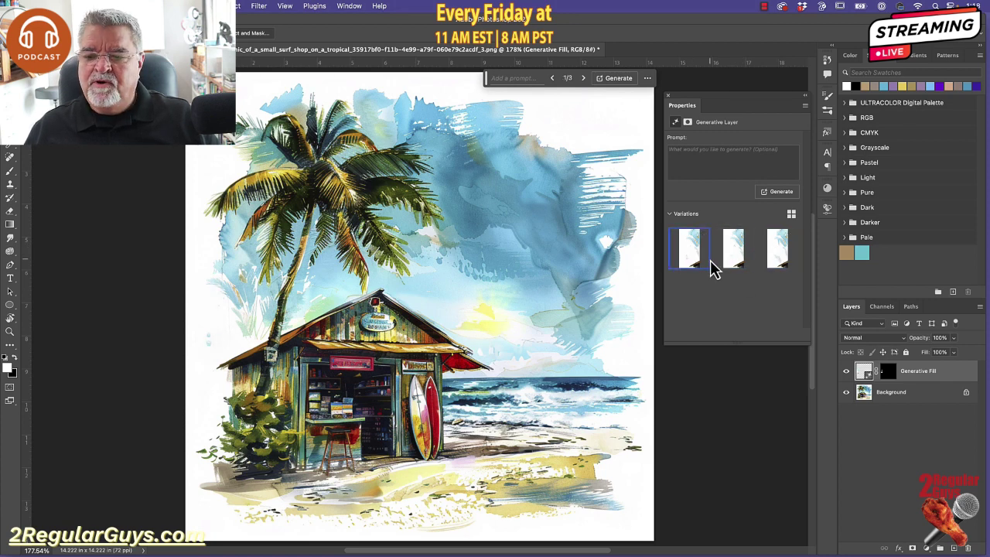
pyautogui.click(980, 306)
pyautogui.click(862, 292)
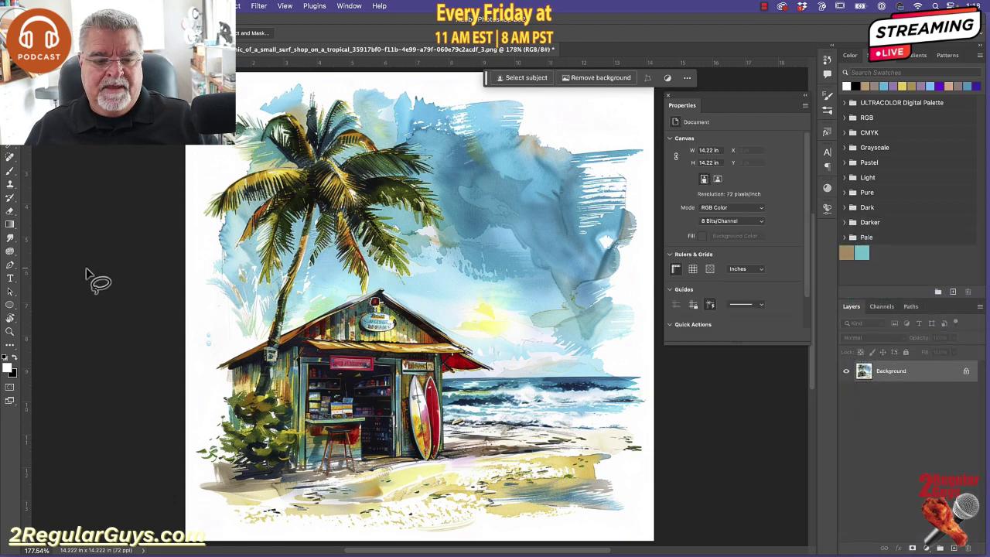
# - Paint over the leftover pale spots beside the hut's roof with an enlarged Spot Healing Brush to remove them
pyautogui.click(10, 158)
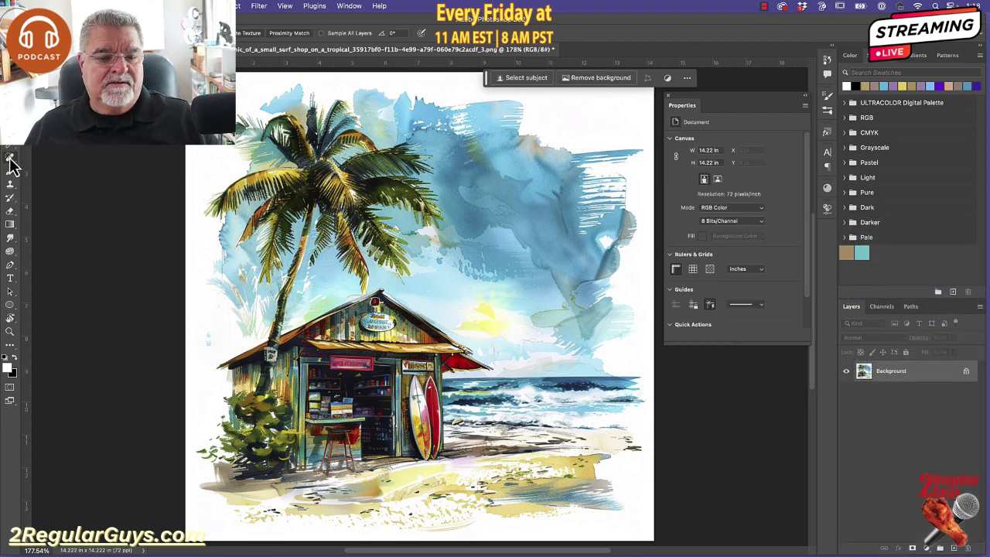
pyautogui.press(']')
pyautogui.press(']')
pyautogui.press(']')
pyautogui.press(']')
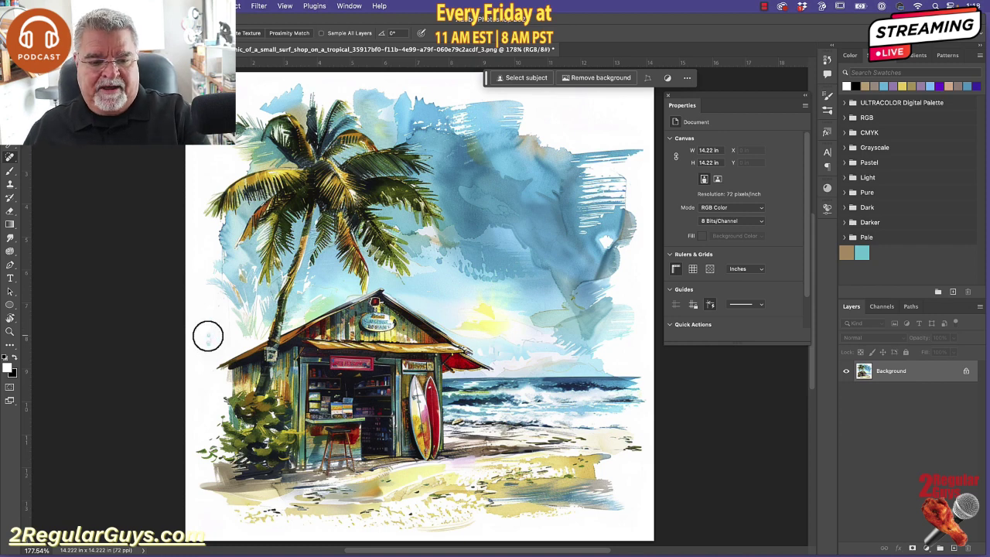
pyautogui.moveTo(207, 334); pyautogui.dragTo(208, 346)
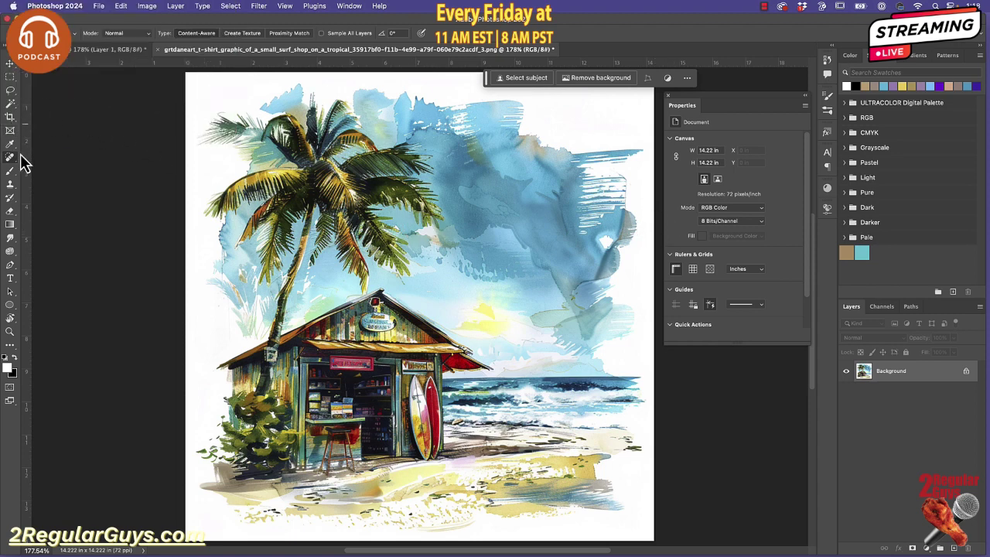
# - Lasso and remove the faded upper-left palm frond with Generative Fill without a prompt, and merge the first variation down into the background
pyautogui.click(10, 89)
pyautogui.moveTo(254, 106)
pyautogui.mouseDown()
pyautogui.moveTo(198, 118)
pyautogui.moveTo(192, 149)
pyautogui.moveTo(223, 150)
pyautogui.moveTo(258, 114)
pyautogui.mouseUp()
pyautogui.click(548, 81)
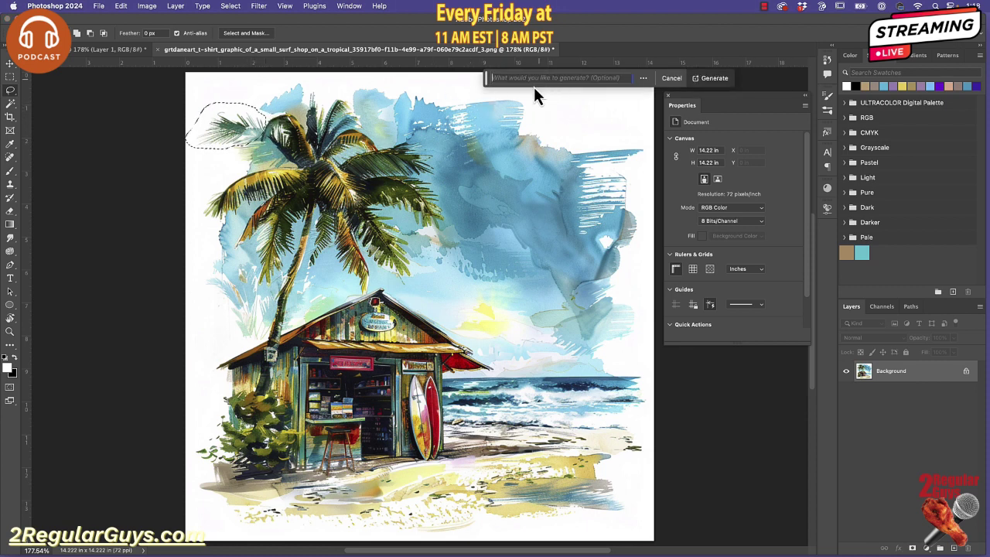
pyautogui.click(713, 78)
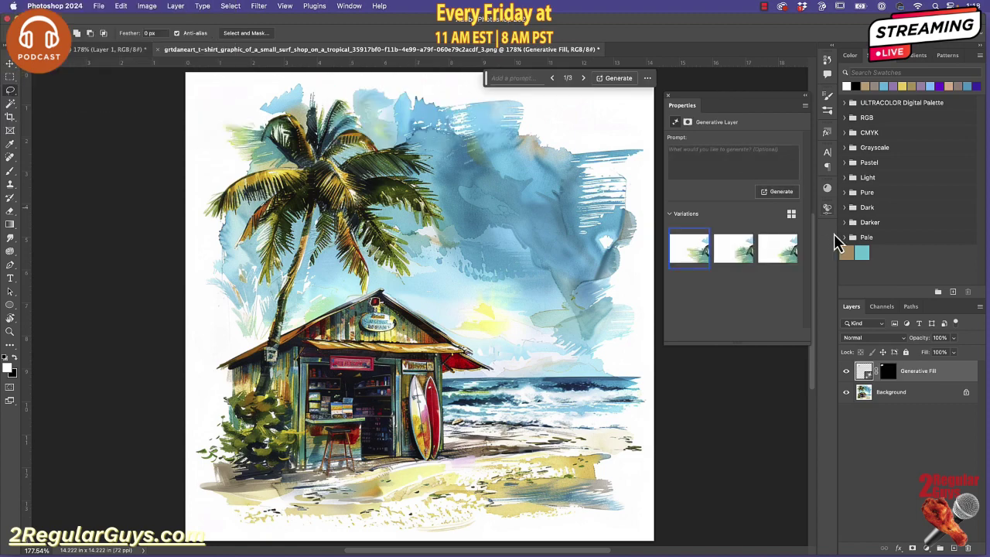
pyautogui.click(978, 306)
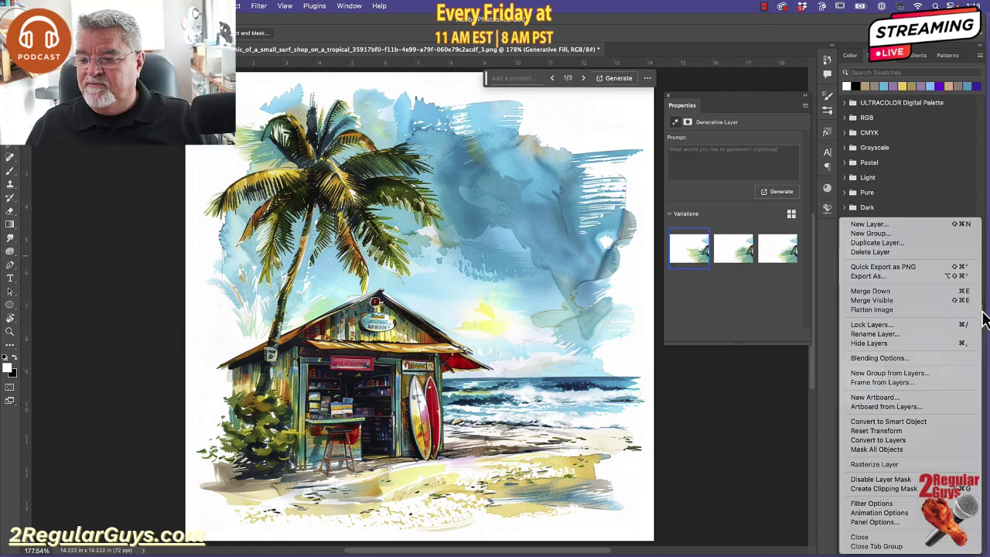
pyautogui.click(863, 293)
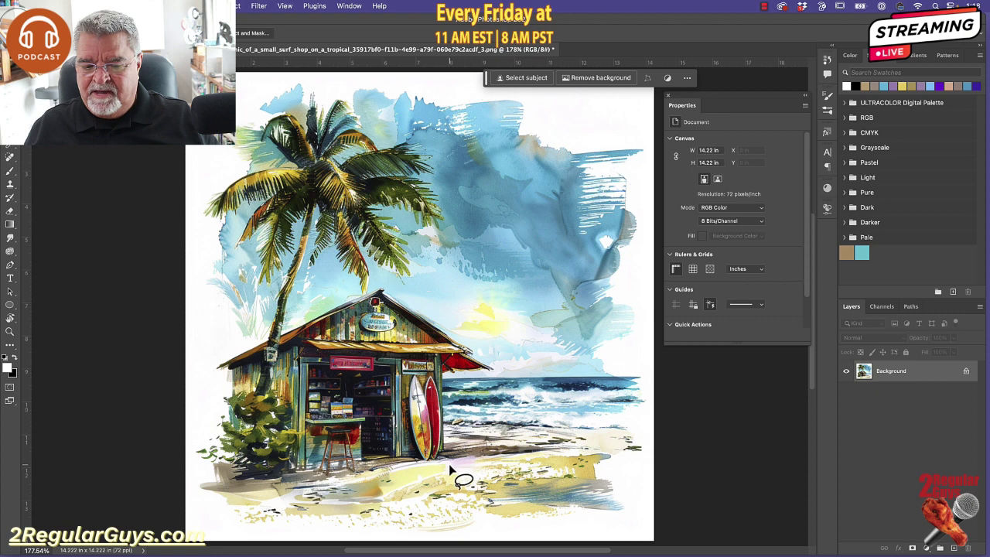
# - Lasso an elongated area on the sand beside the surfboards and try Generative Fill with the prompt "small row boat"
pyautogui.moveTo(451, 465); pyautogui.dragTo(487, 483)
pyautogui.moveTo(584, 462)
pyautogui.mouseDown()
pyautogui.moveTo(623, 445)
pyautogui.moveTo(621, 433)
pyautogui.moveTo(576, 426)
pyautogui.moveTo(498, 452)
pyautogui.moveTo(452, 467)
pyautogui.mouseUp()
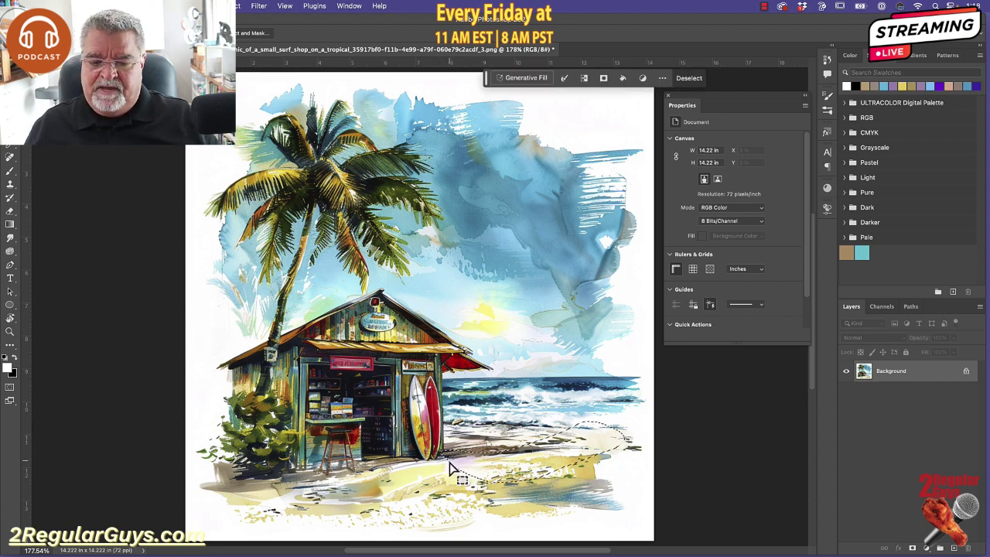
pyautogui.click(526, 77)
pyautogui.write('s')
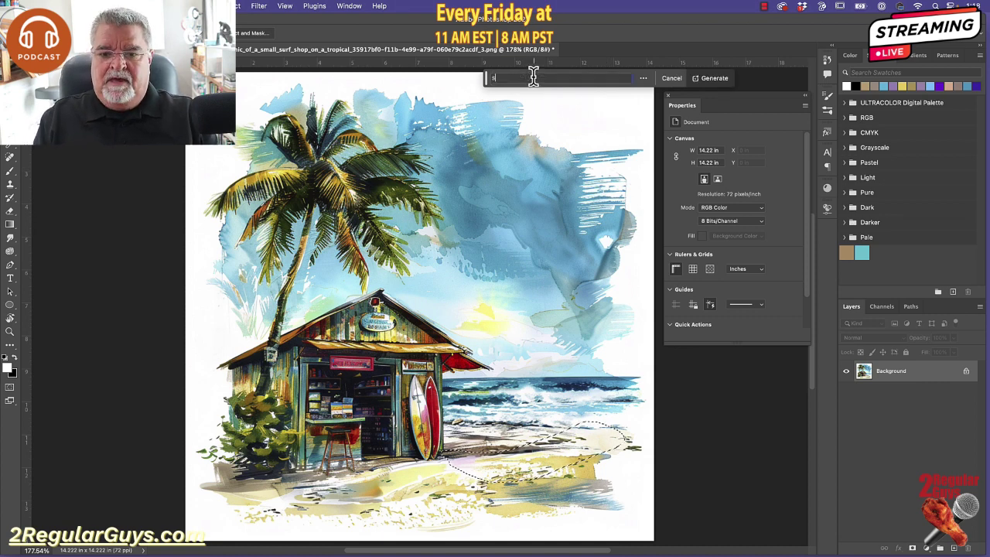
pyautogui.write('mall row boat')
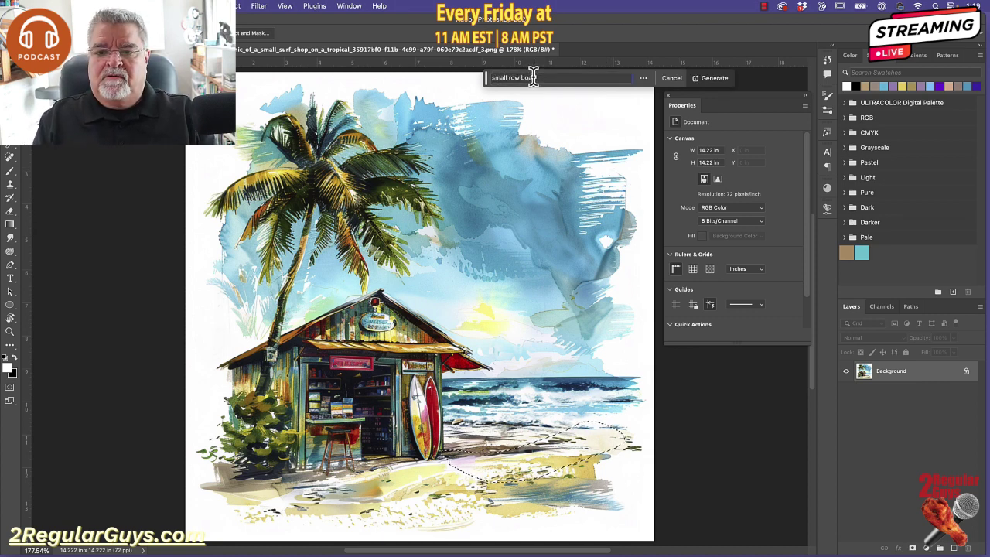
pyautogui.press('Return')
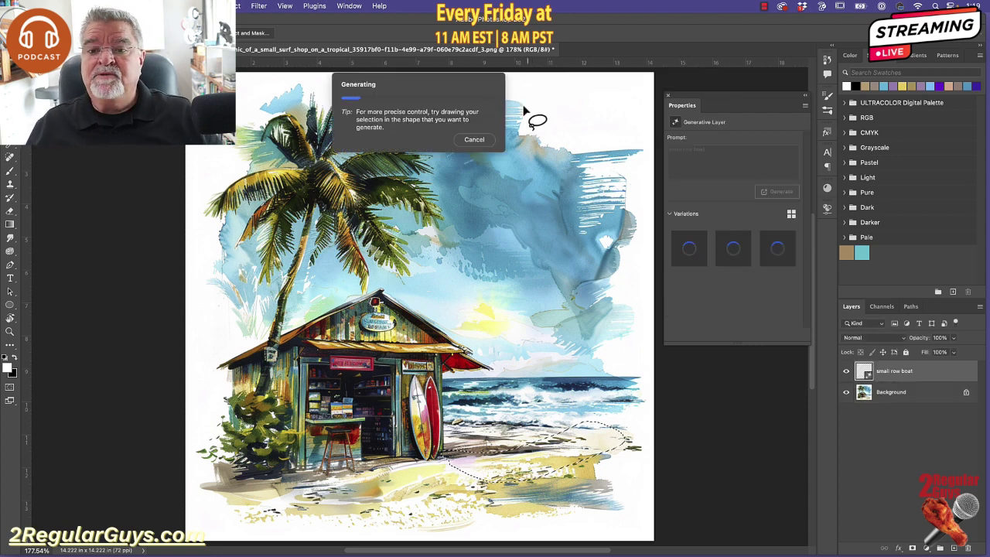
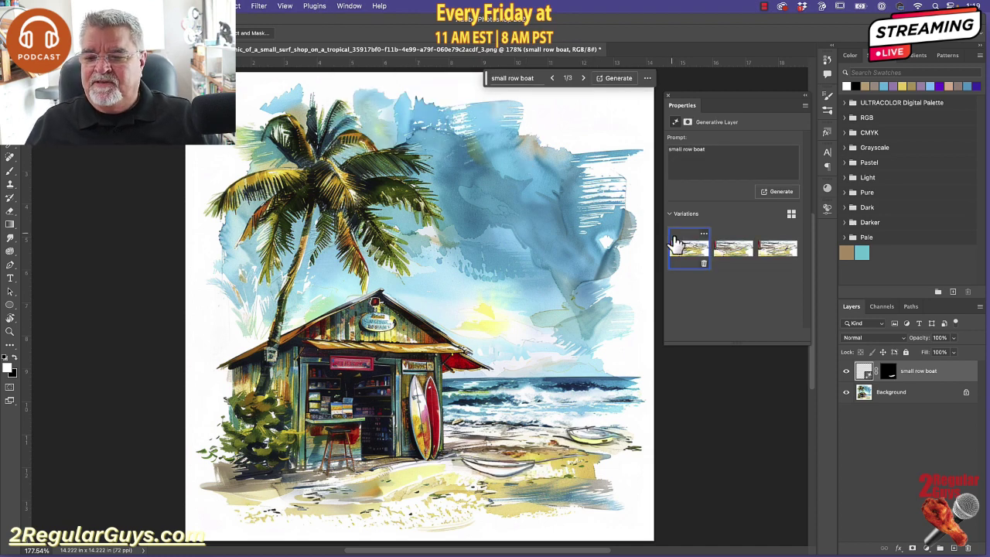
# - Compare the first set of row boat variations and generate another set with the same prompt
pyautogui.click(735, 254)
pyautogui.click(776, 254)
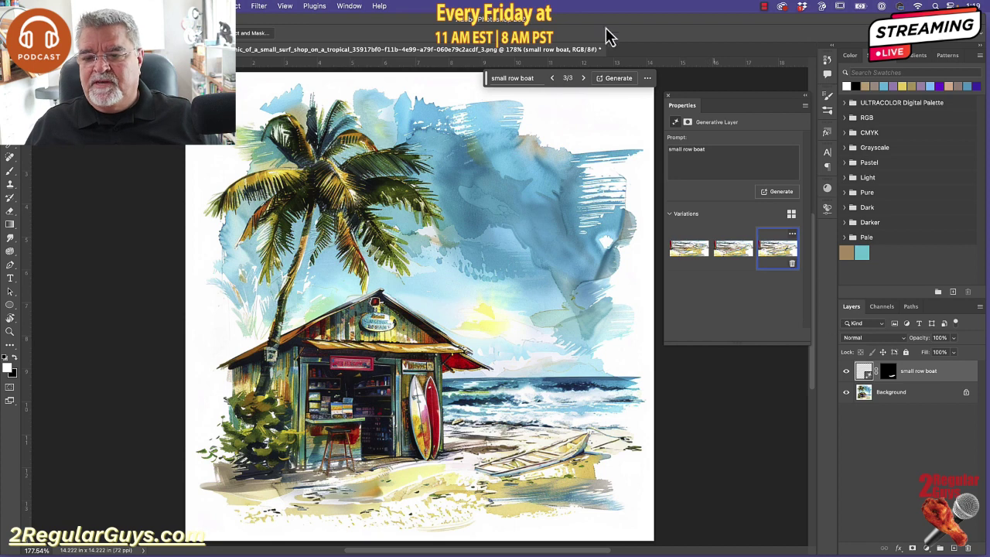
pyautogui.click(615, 80)
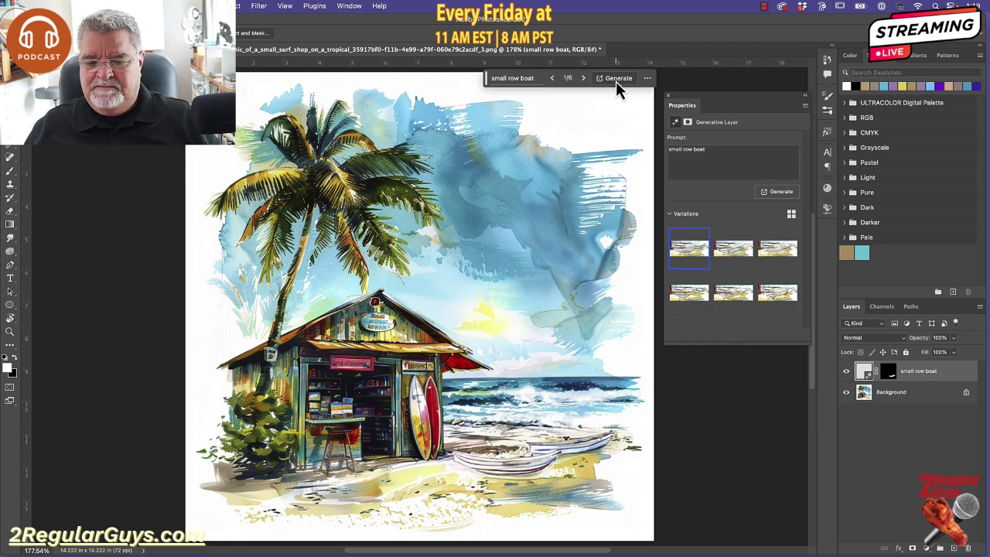
# - Compare the second set of row boat variations and generate a third set with the same prompt
pyautogui.click(728, 255)
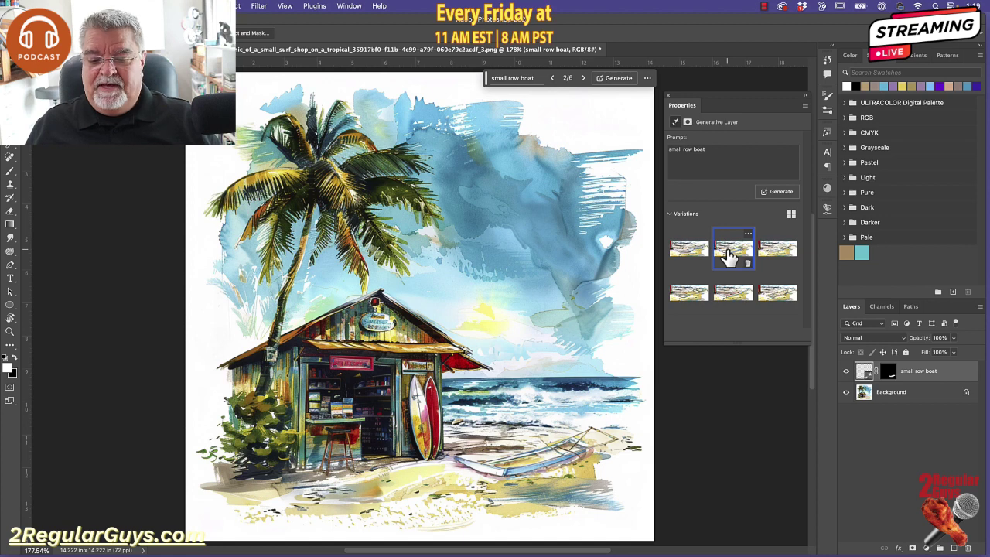
pyautogui.click(776, 256)
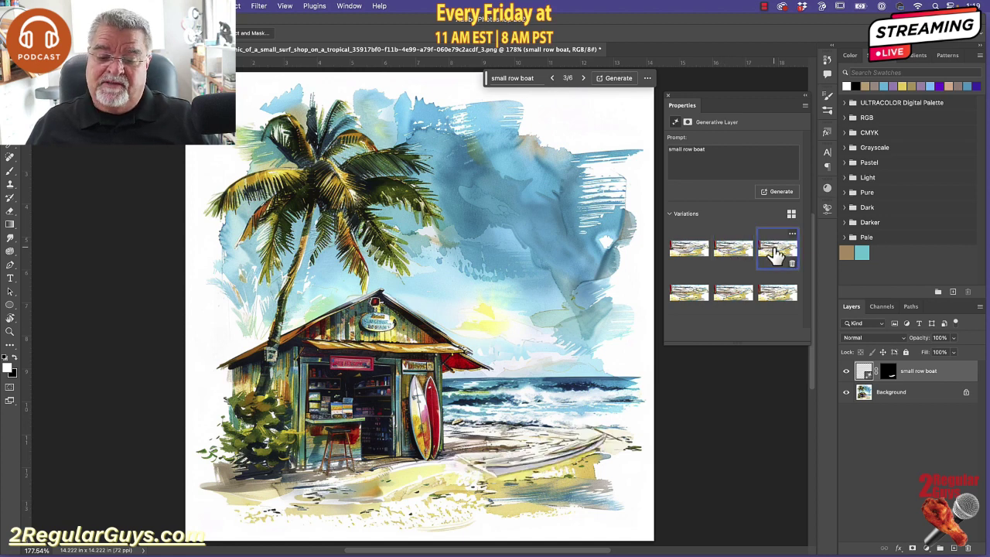
pyautogui.click(615, 78)
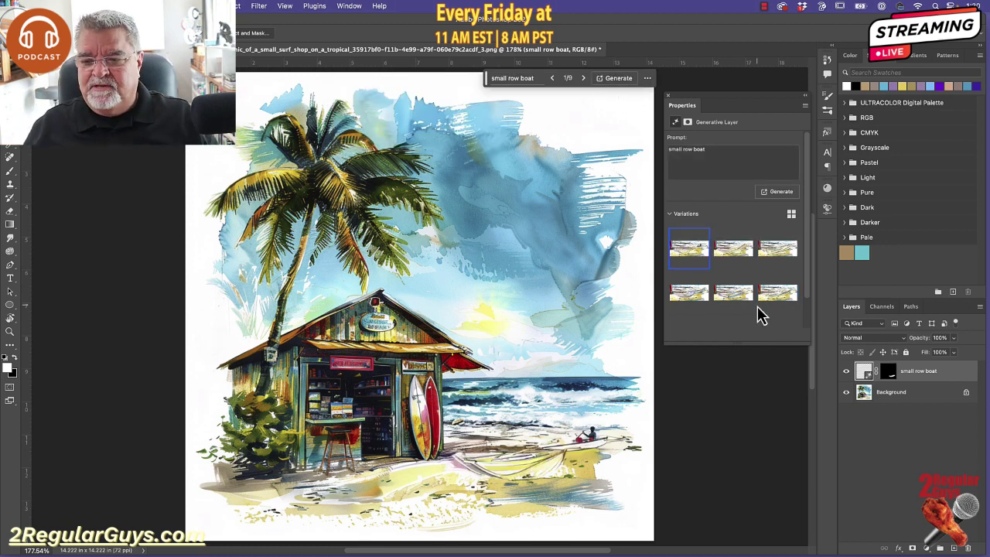
# - Compare the newest row boat variations and delete the small row boat layer
pyautogui.click(733, 249)
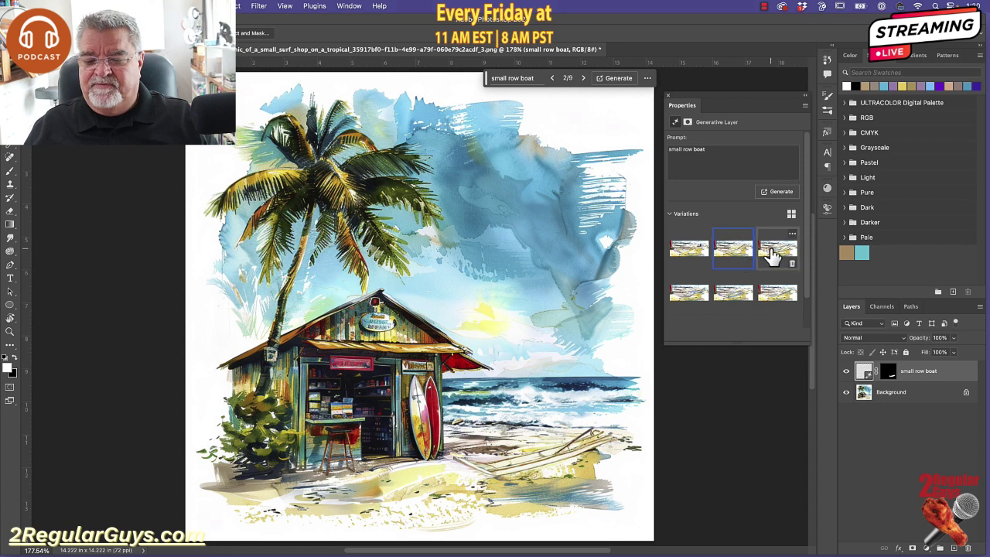
pyautogui.click(772, 253)
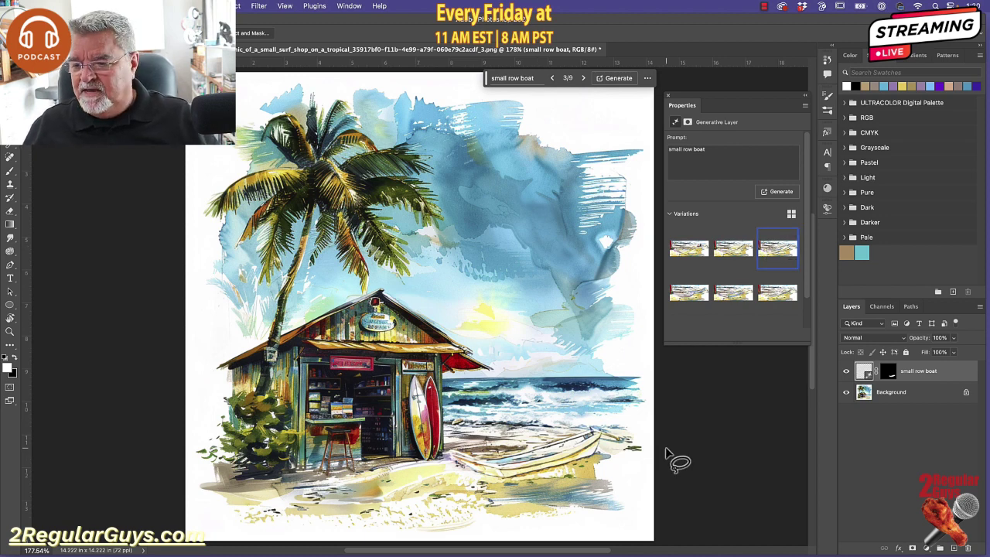
pyautogui.moveTo(926, 379); pyautogui.dragTo(967, 547)
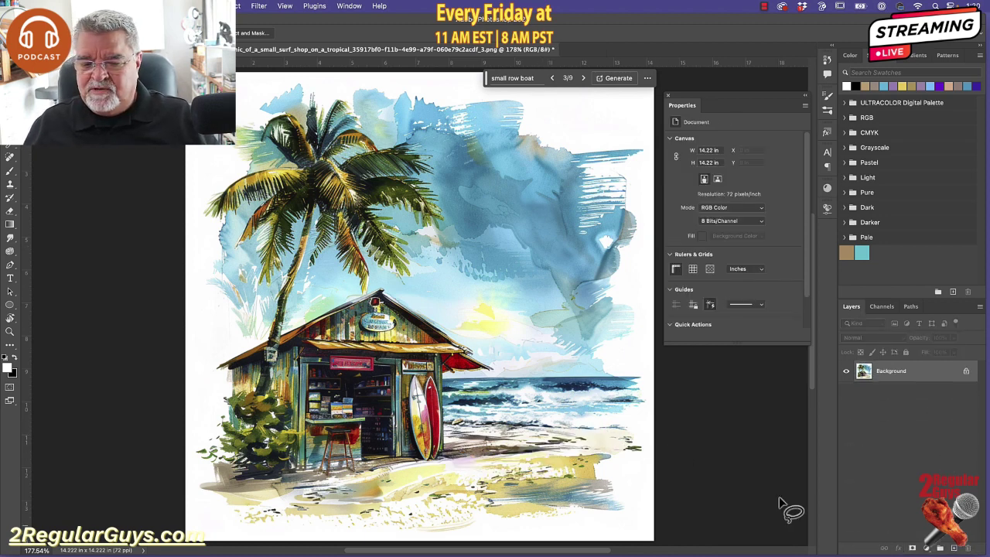
# - Lasso a fuller boat-sized area on the beach, generate content with the prompt "small row boat" and select the third variation
pyautogui.moveTo(442, 456)
pyautogui.mouseDown()
pyautogui.moveTo(489, 484)
pyautogui.moveTo(621, 442)
pyautogui.moveTo(594, 419)
pyautogui.moveTo(545, 419)
pyautogui.moveTo(447, 444)
pyautogui.moveTo(444, 456)
pyautogui.mouseUp()
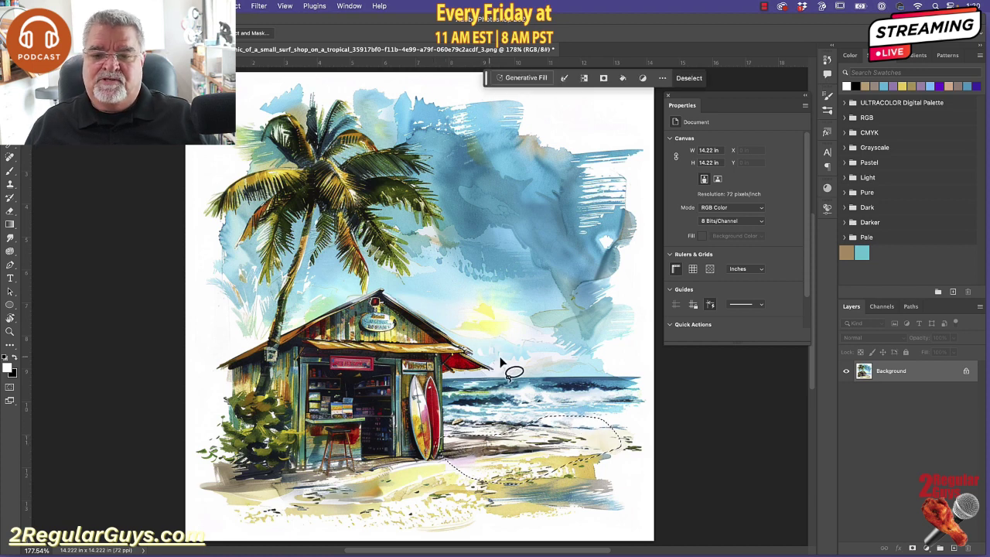
pyautogui.click(515, 78)
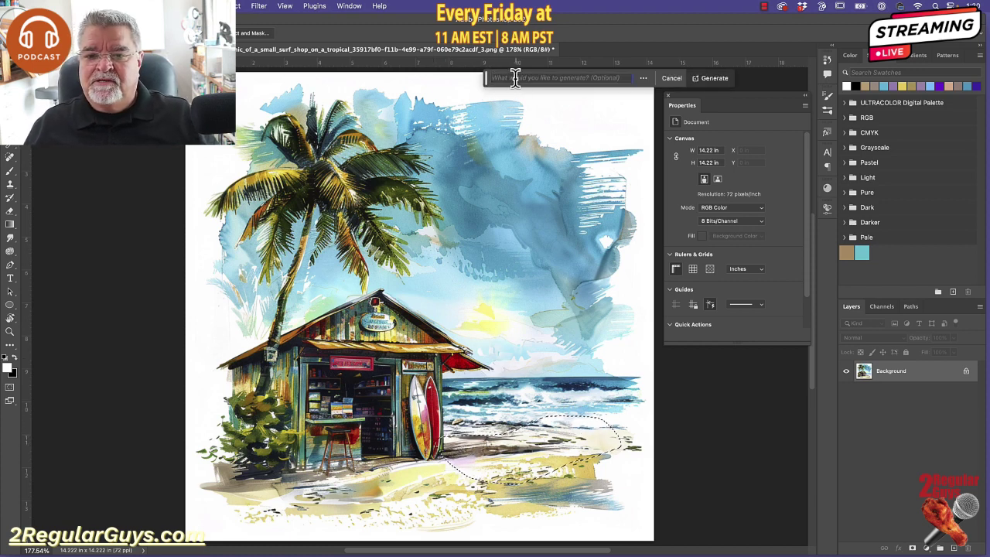
pyautogui.write('sma')
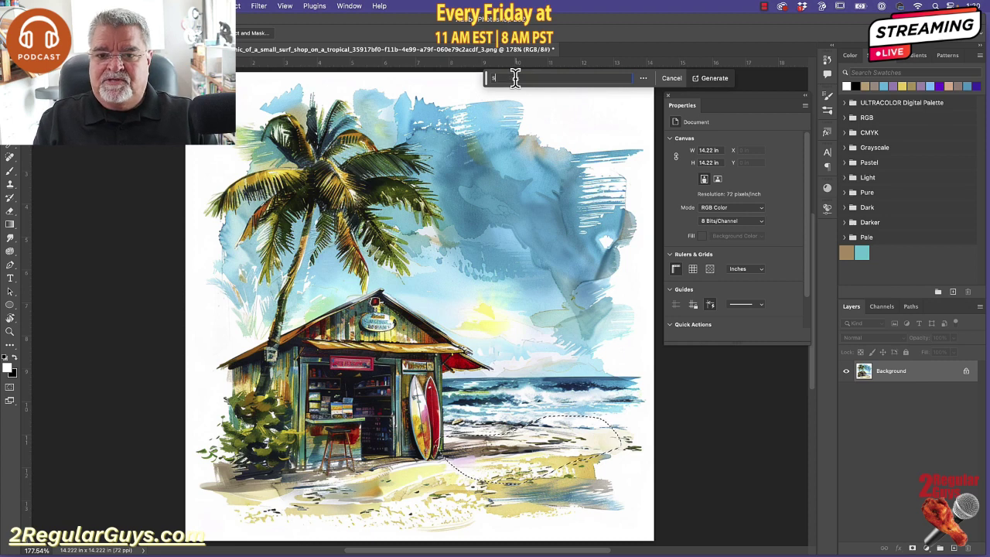
pyautogui.write('ll row boat')
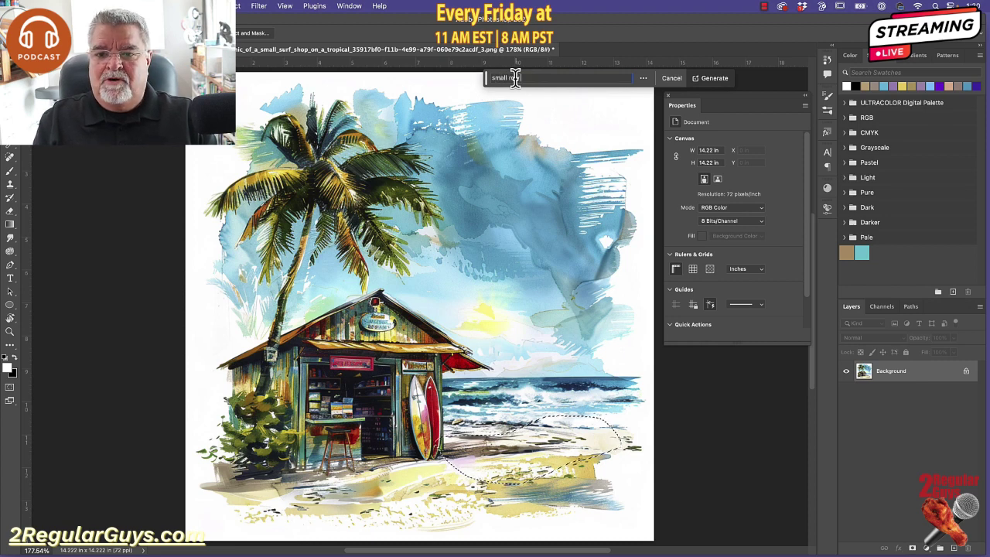
pyautogui.press('Return')
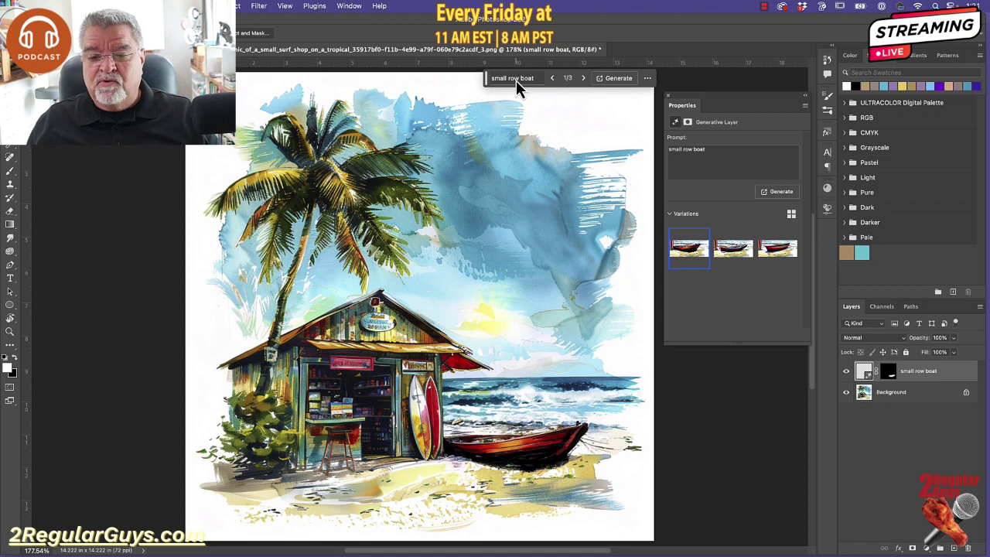
pyautogui.click(731, 260)
pyautogui.click(771, 253)
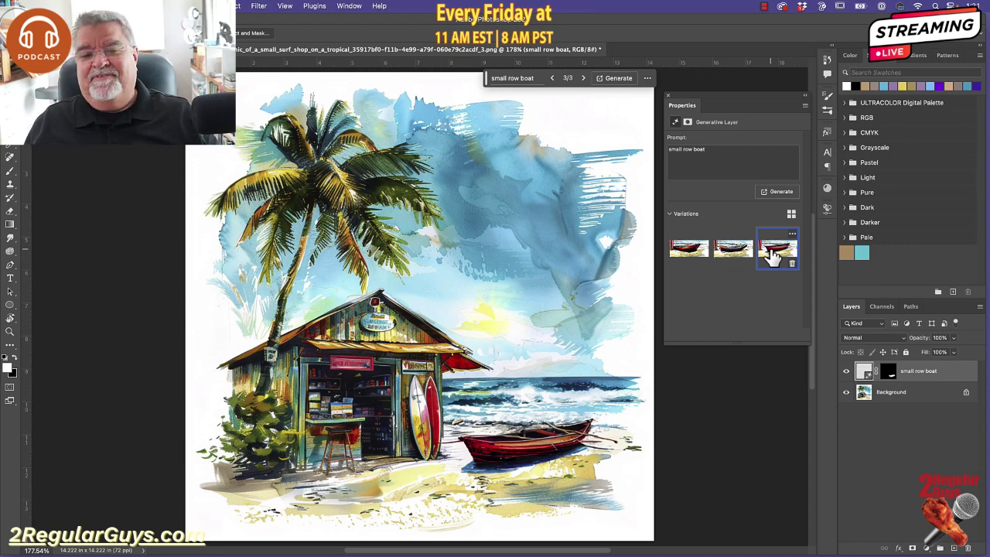
# - Merge the small row boat layer down and generate "flying seagulls" in two small lassoed areas of the sky above the sun
pyautogui.click(979, 306)
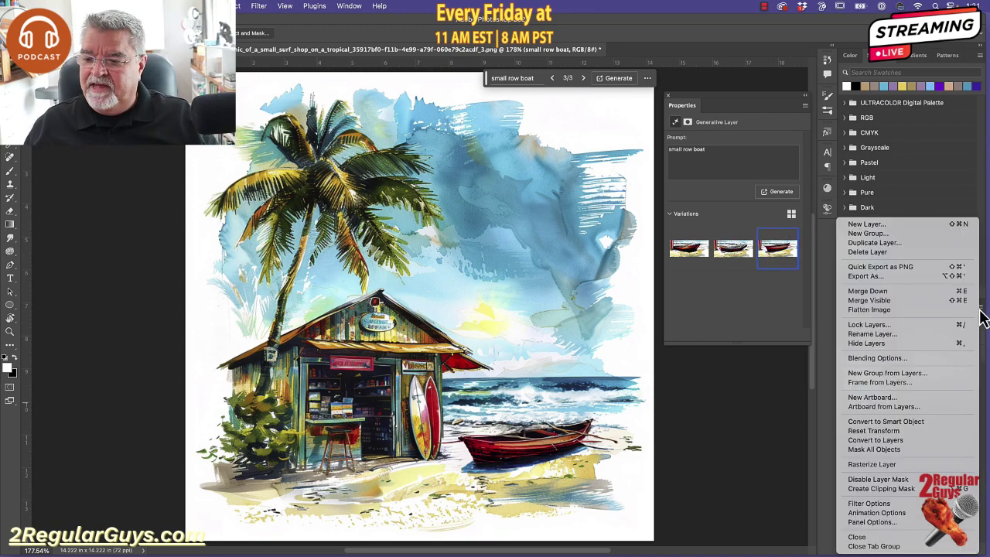
pyautogui.click(868, 293)
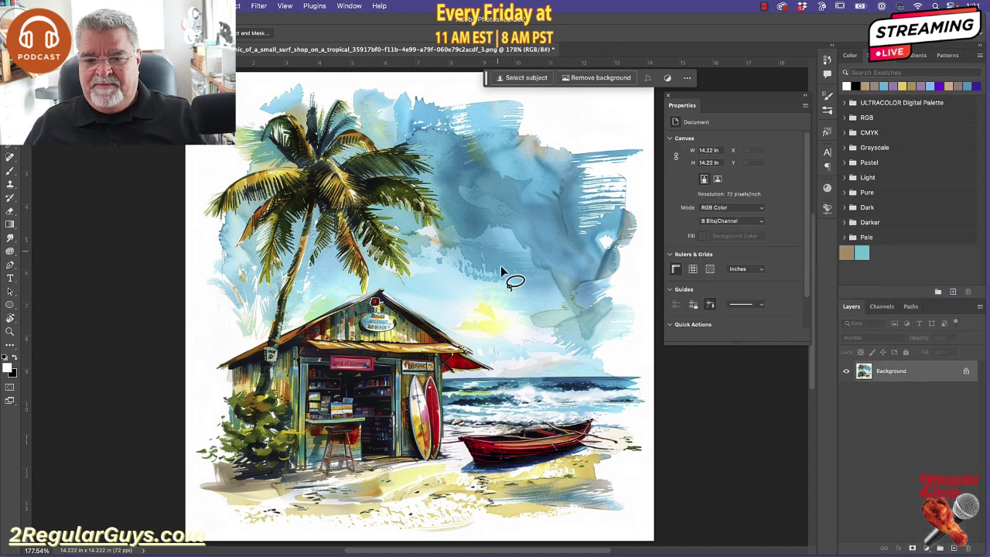
pyautogui.moveTo(506, 259)
pyautogui.mouseDown()
pyautogui.moveTo(544, 248)
pyautogui.moveTo(519, 237)
pyautogui.moveTo(498, 243)
pyautogui.moveTo(511, 256)
pyautogui.moveTo(449, 267)
pyautogui.moveTo(477, 262)
pyautogui.moveTo(485, 279)
pyautogui.moveTo(438, 278)
pyautogui.mouseUp()
pyautogui.click(525, 78)
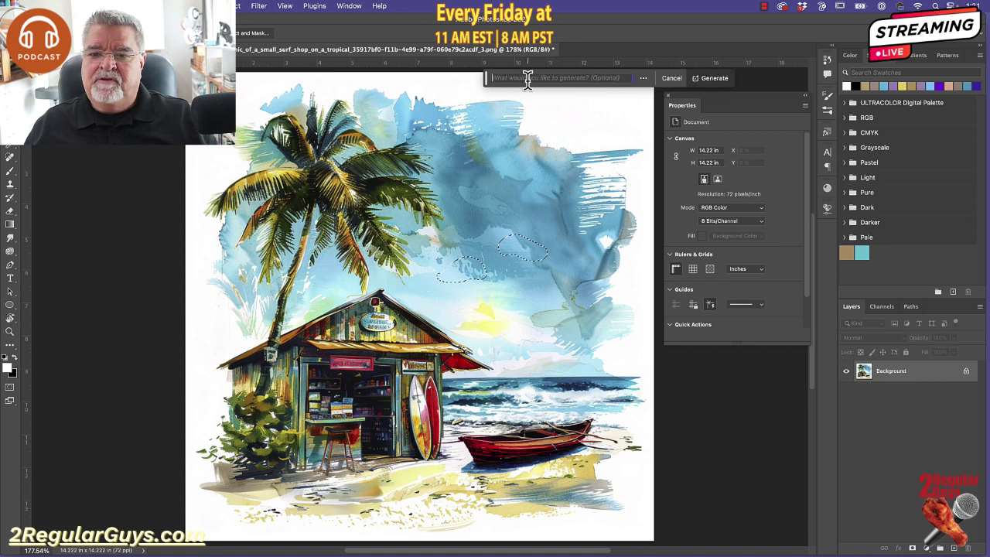
pyautogui.write('flying seagulls')
pyautogui.press('Return')
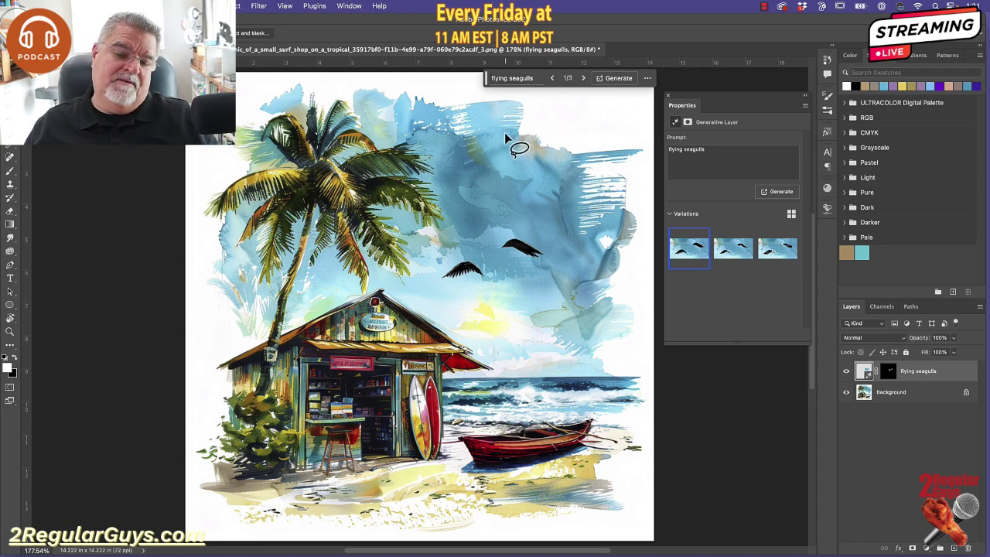
# - Compare the first flying seagulls variations, then generate and compare a second set with the same prompt
pyautogui.click(719, 252)
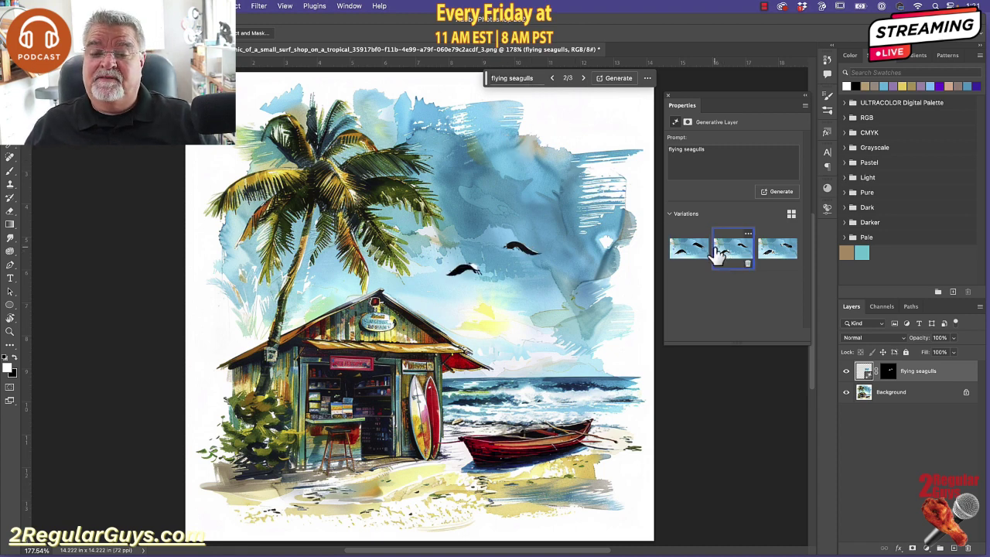
pyautogui.click(782, 253)
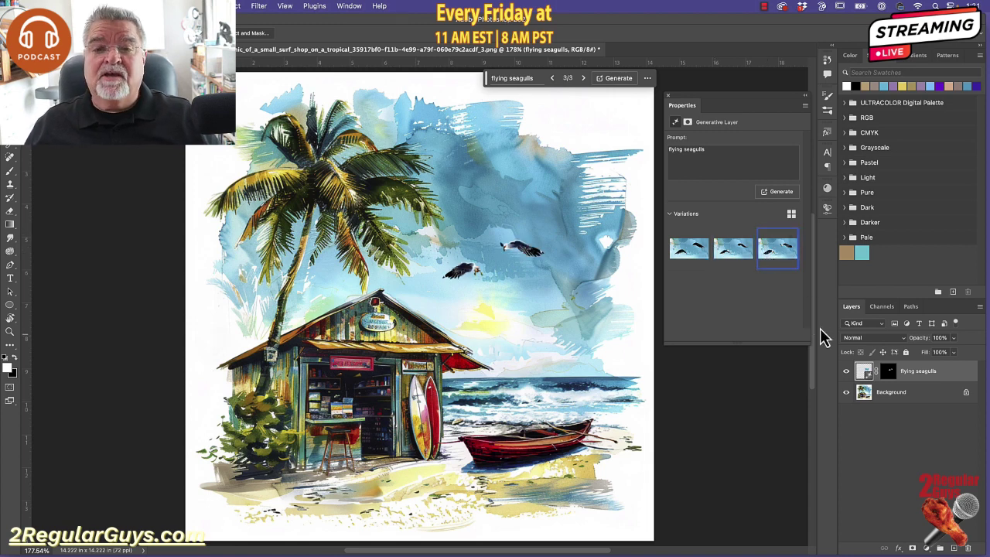
pyautogui.click(623, 78)
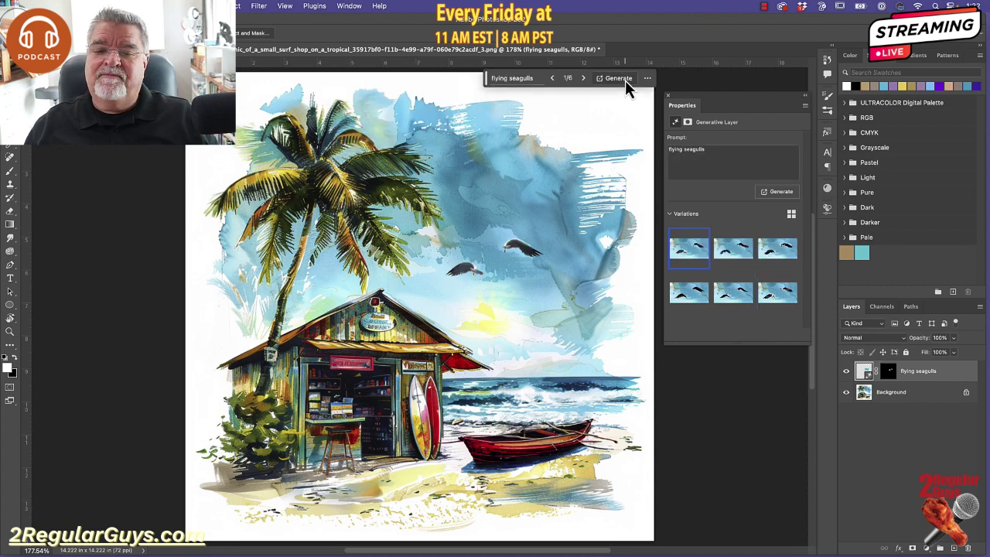
pyautogui.click(731, 251)
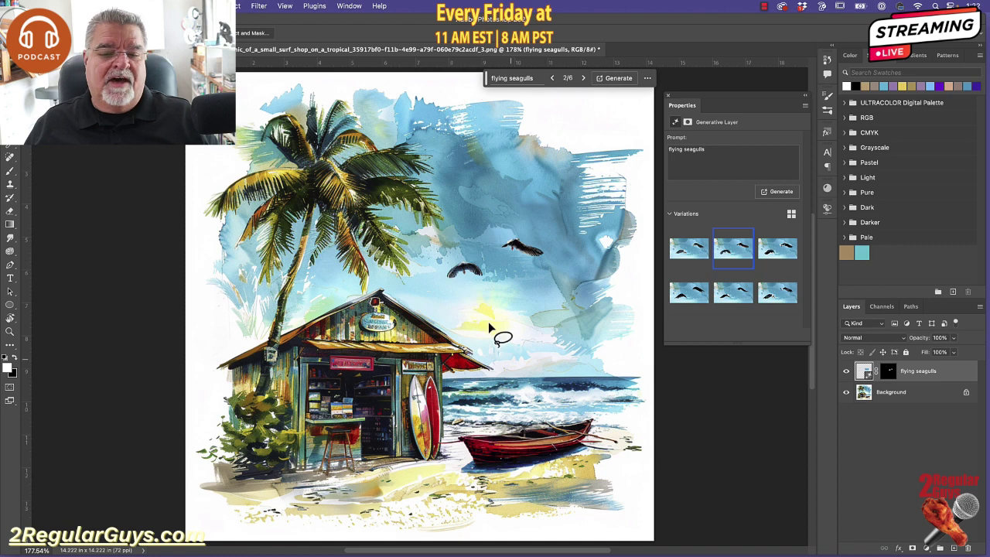
pyautogui.click(773, 254)
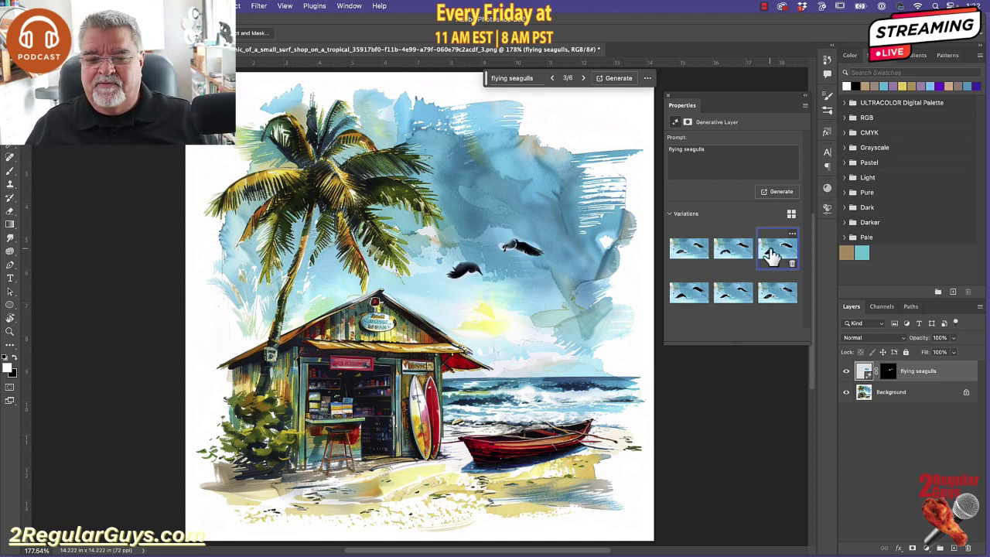
# - Generate two more sets of flying seagulls variations and select the third variation of the newest set
pyautogui.click(612, 78)
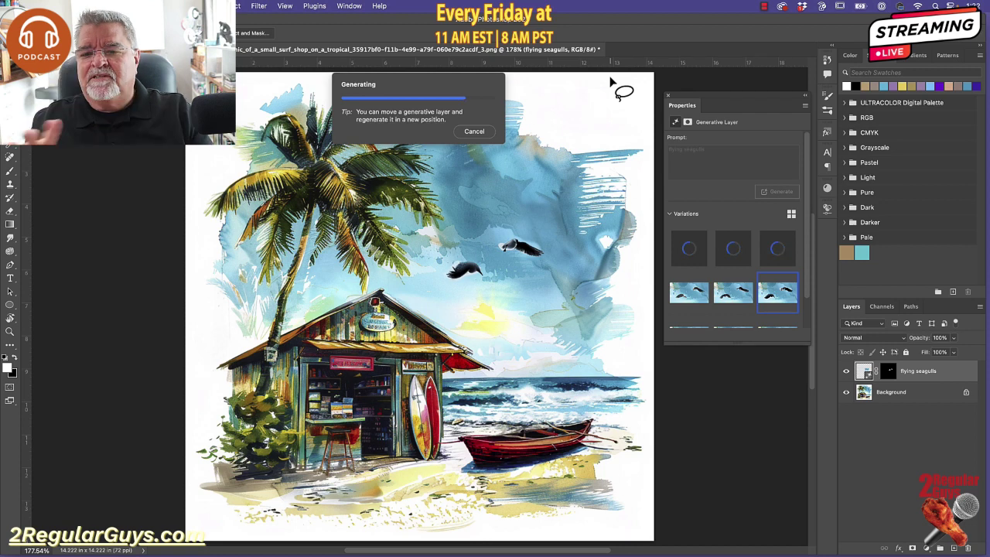
pyautogui.click(613, 80)
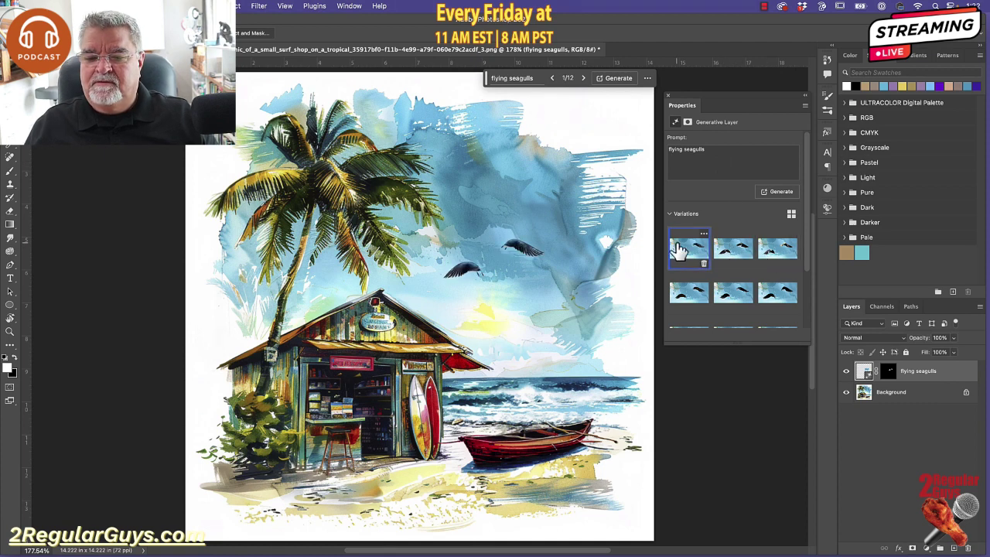
pyautogui.click(773, 251)
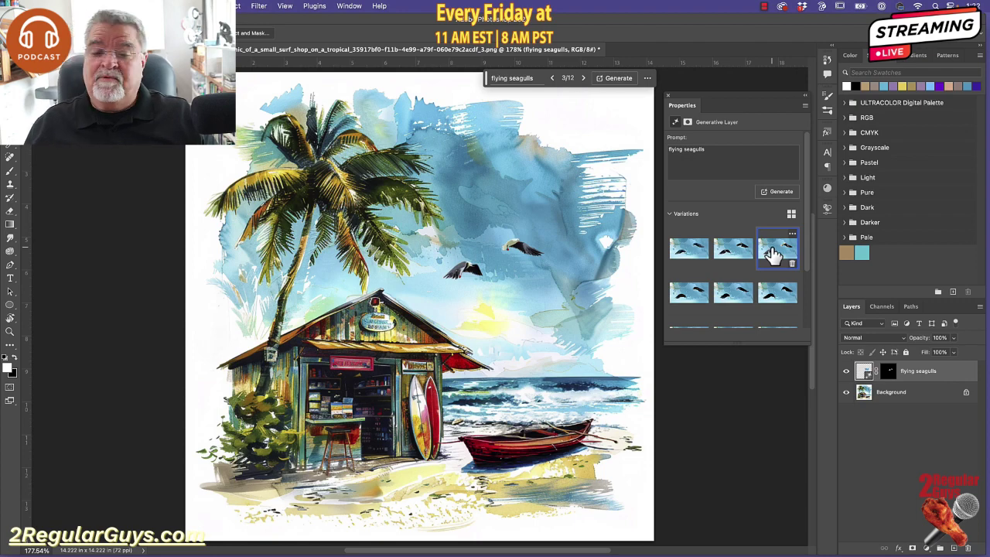
# - Merge the flying seagulls layer down and revert through the history to the variation selection before the merge
pyautogui.click(979, 306)
pyautogui.click(880, 297)
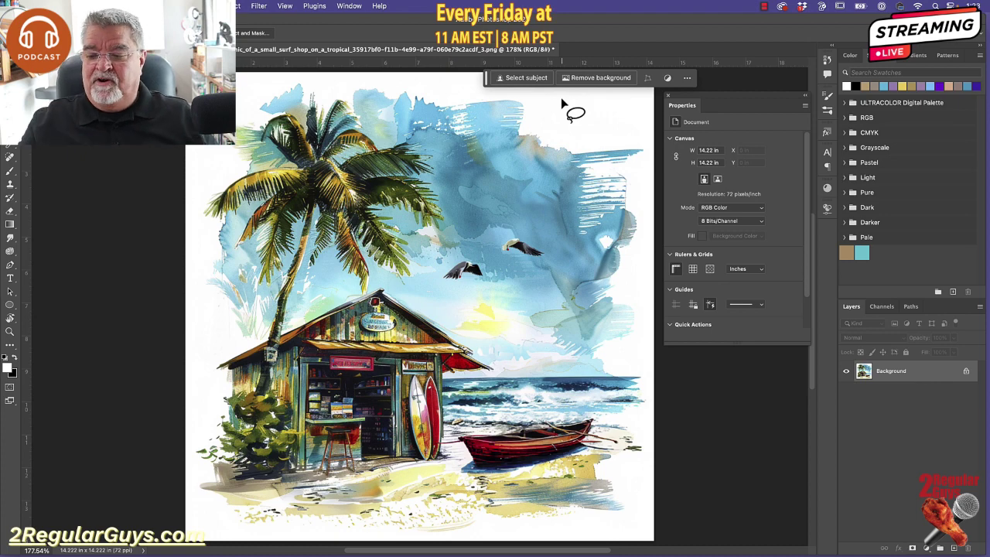
pyautogui.click(826, 61)
pyautogui.click(759, 515)
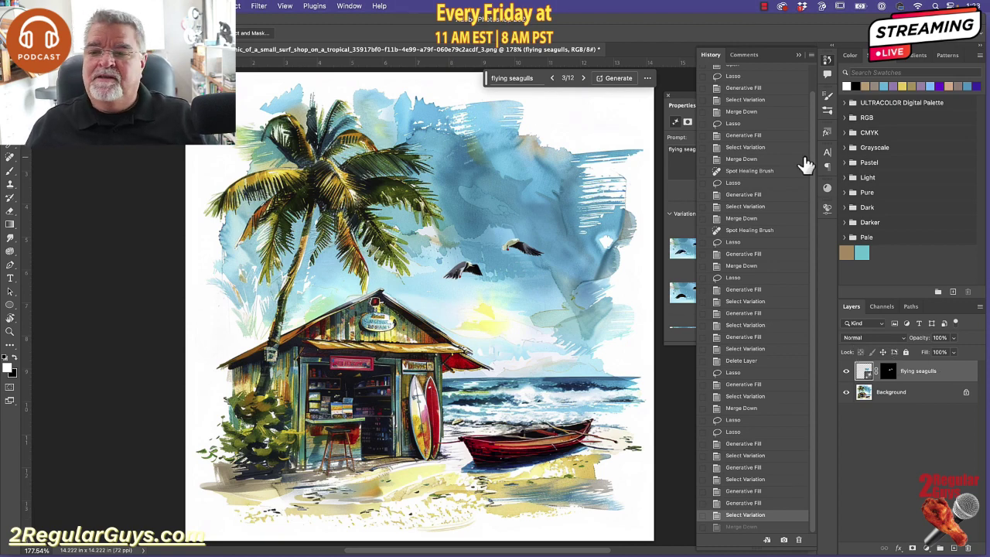
pyautogui.click(800, 55)
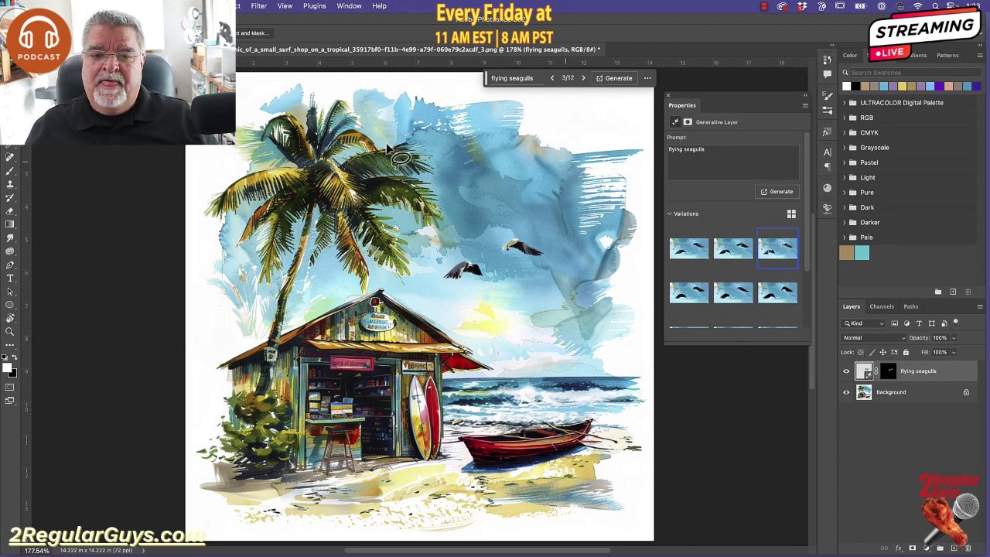